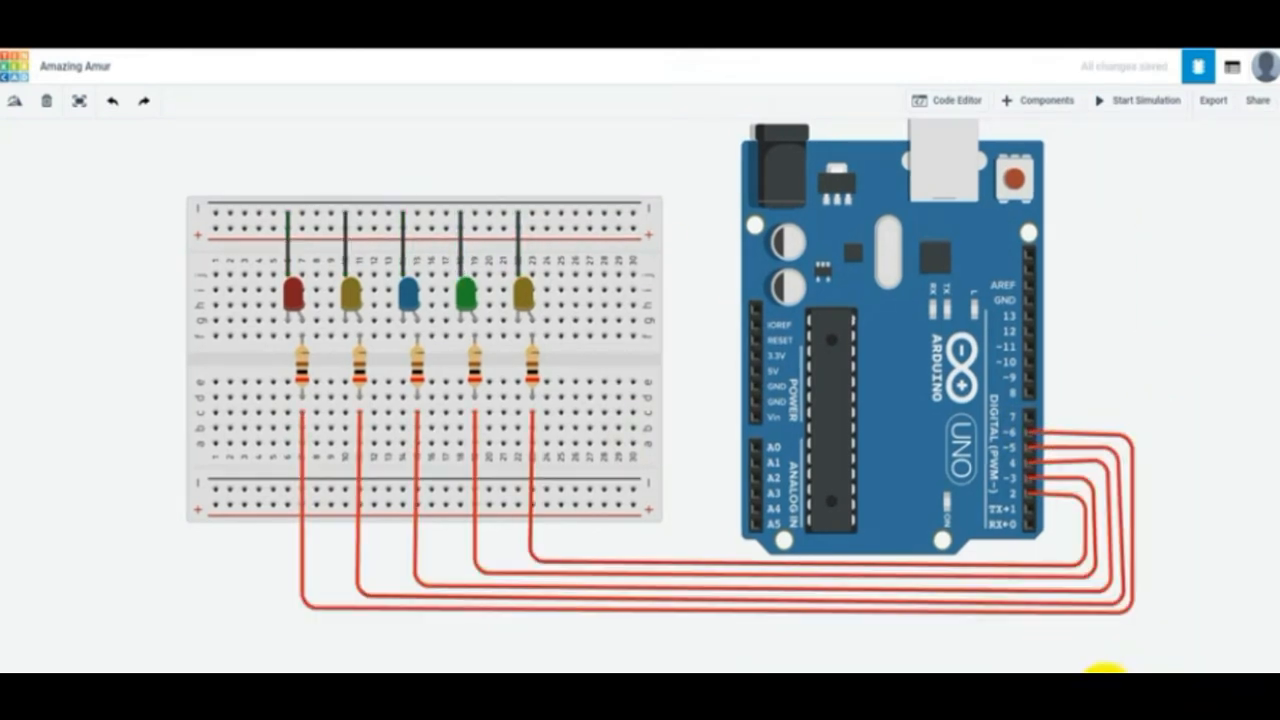
# - Wire the breadboard's upper negative rail to the Arduino's power-side GND in black and open the sketch's text code in an enlarged editor
pyautogui.click(632, 212)
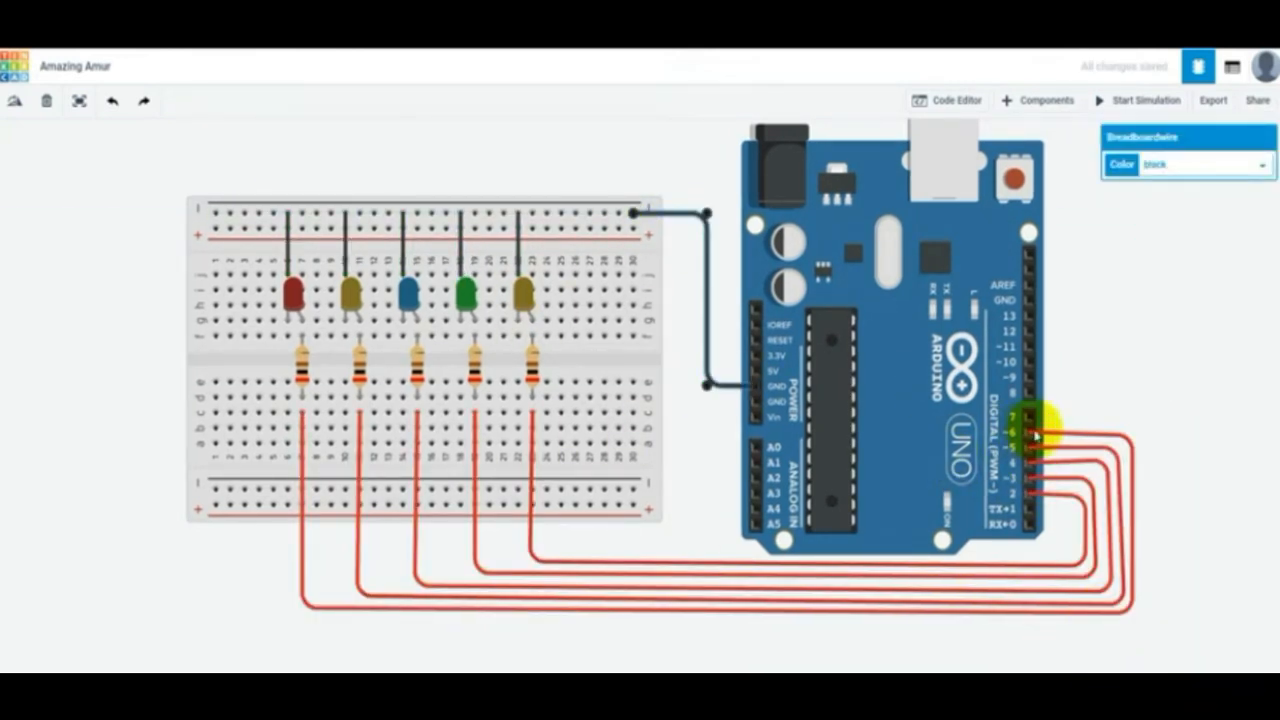
pyautogui.click(947, 100)
pyautogui.click(214, 632)
pyautogui.moveTo(380, 548); pyautogui.dragTo(380, 150)
pyautogui.hotkey('ctrl', '+')
pyautogui.hotkey('ctrl', '+')
pyautogui.hotkey('ctrl', '+')
# - Add an empty for(int i=2;i<7;i++) loop with braces in setup() and cut the pinMode(13, OUTPUT) line
pyautogui.click(91, 262)
pyautogui.press('Return')
pyautogui.write('for(')
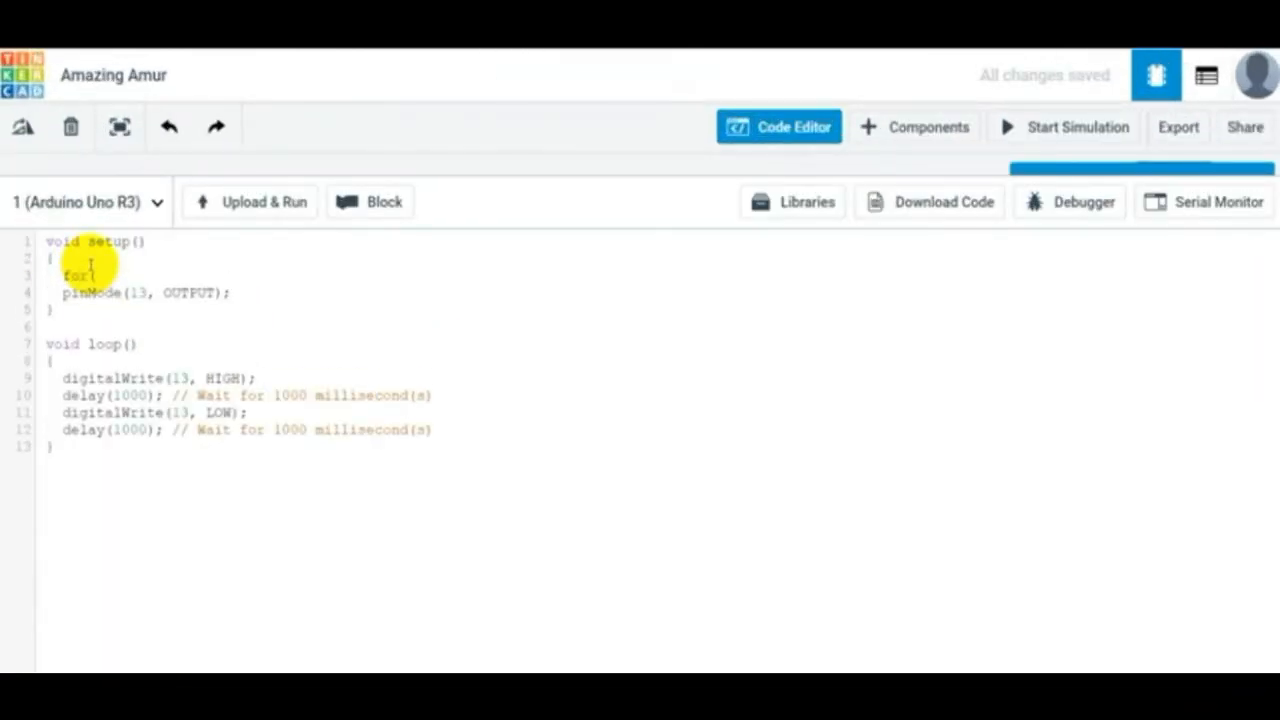
pyautogui.write('int i=2;i<7;i++)')
pyautogui.press('Return')
pyautogui.write('{')
pyautogui.press('Return')
pyautogui.press('Return')
pyautogui.write('}')
pyautogui.moveTo(60, 345); pyautogui.dragTo(214, 345)
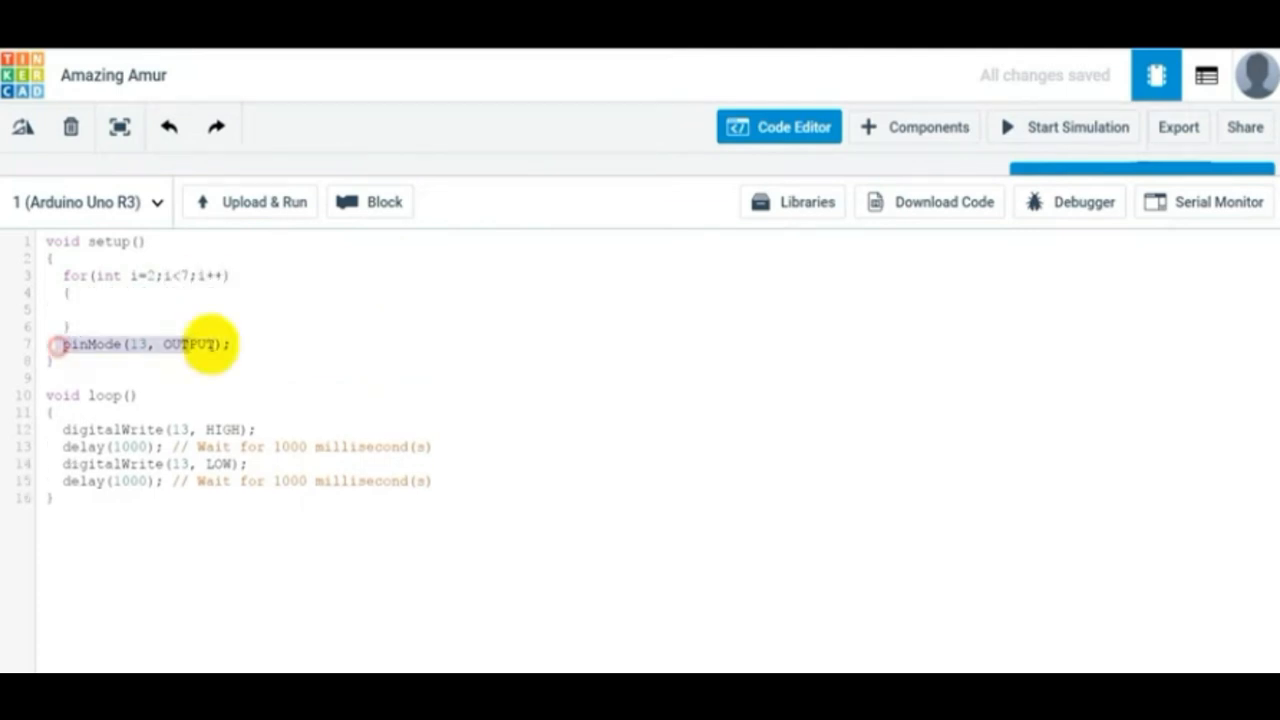
pyautogui.hotkey('ctrl', 'x')
# - Replace the old blink code with digitalWrite(i,HIGH);, delay(200); and a pasted write statement set to LOW
pyautogui.moveTo(48, 515); pyautogui.dragTo(435, 567)
pyautogui.press('BackSpace')
pyautogui.click(211, 463)
pyautogui.write('digitalWrite(i,HIGH);')
pyautogui.press('Return')
pyautogui.write('delay(200);')
pyautogui.press('Return')
pyautogui.hotkey('ctrl', 'v')
pyautogui.doubleClick(218, 498)
pyautogui.write('LOW')
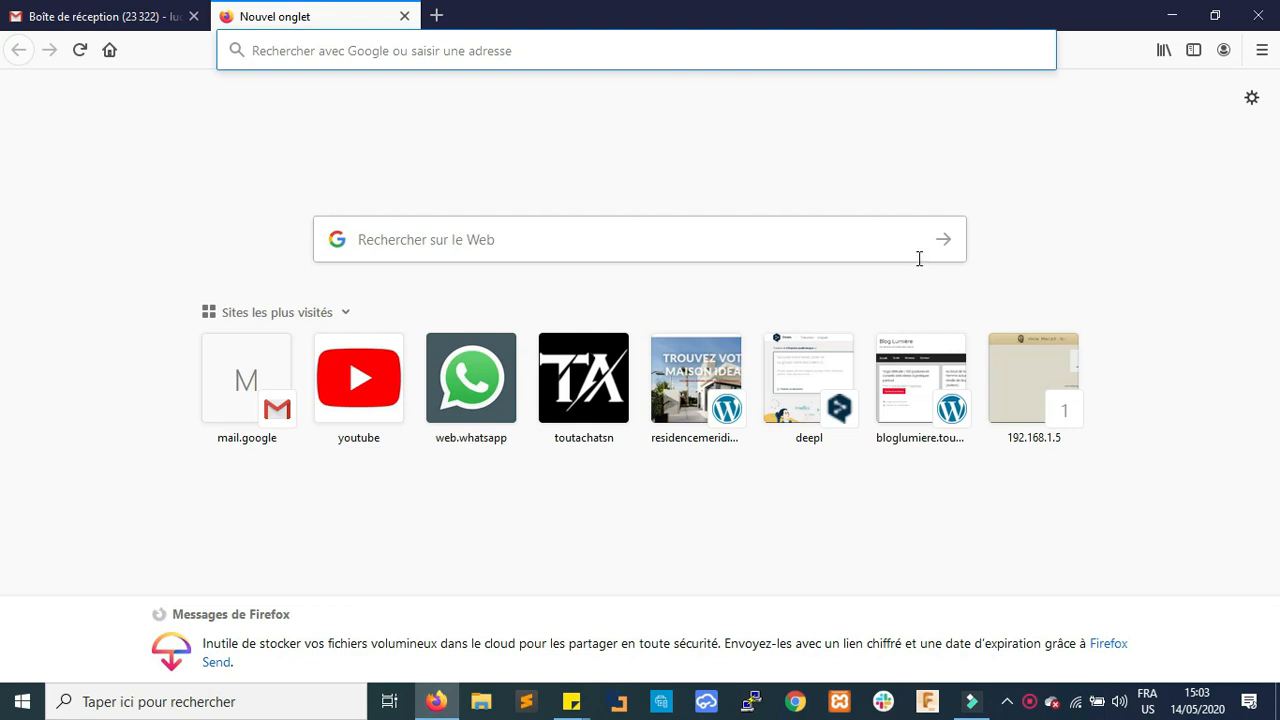
# - Search the web for "tinkercad arduino" and open the Circuits on Tinkercad page
pyautogui.write('Tinker')
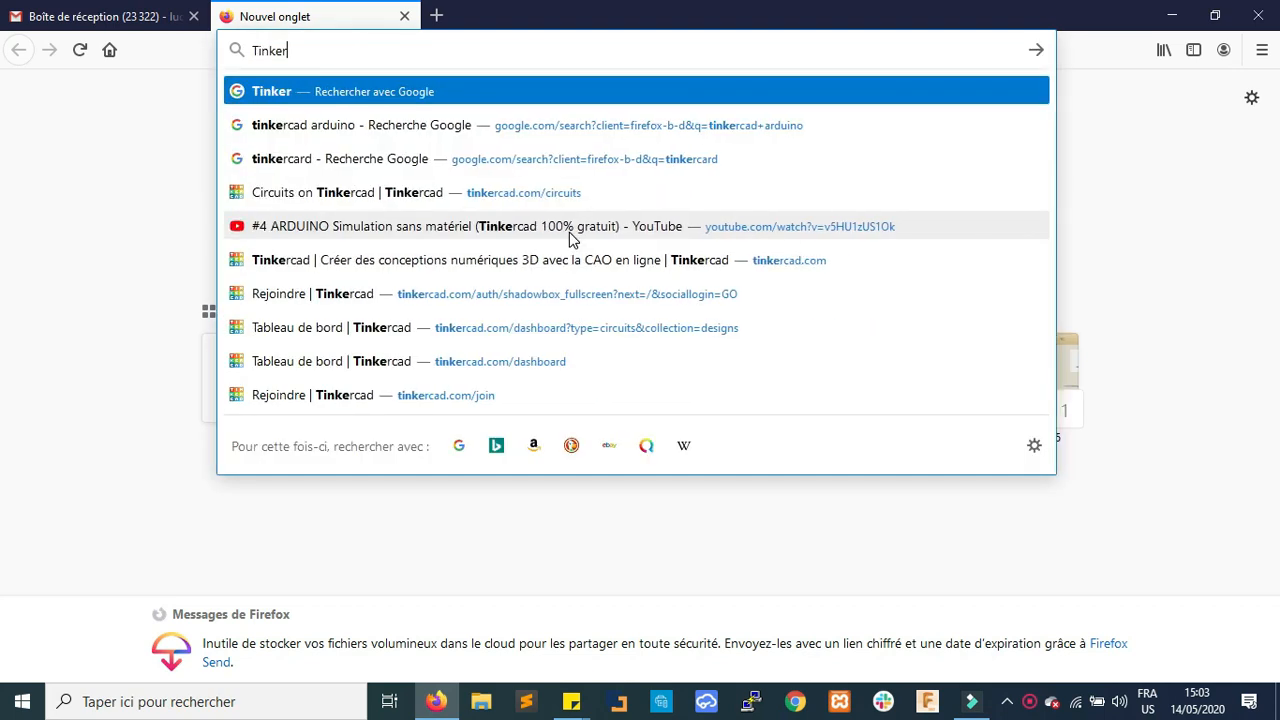
pyautogui.write('cad')
pyautogui.click(358, 162)
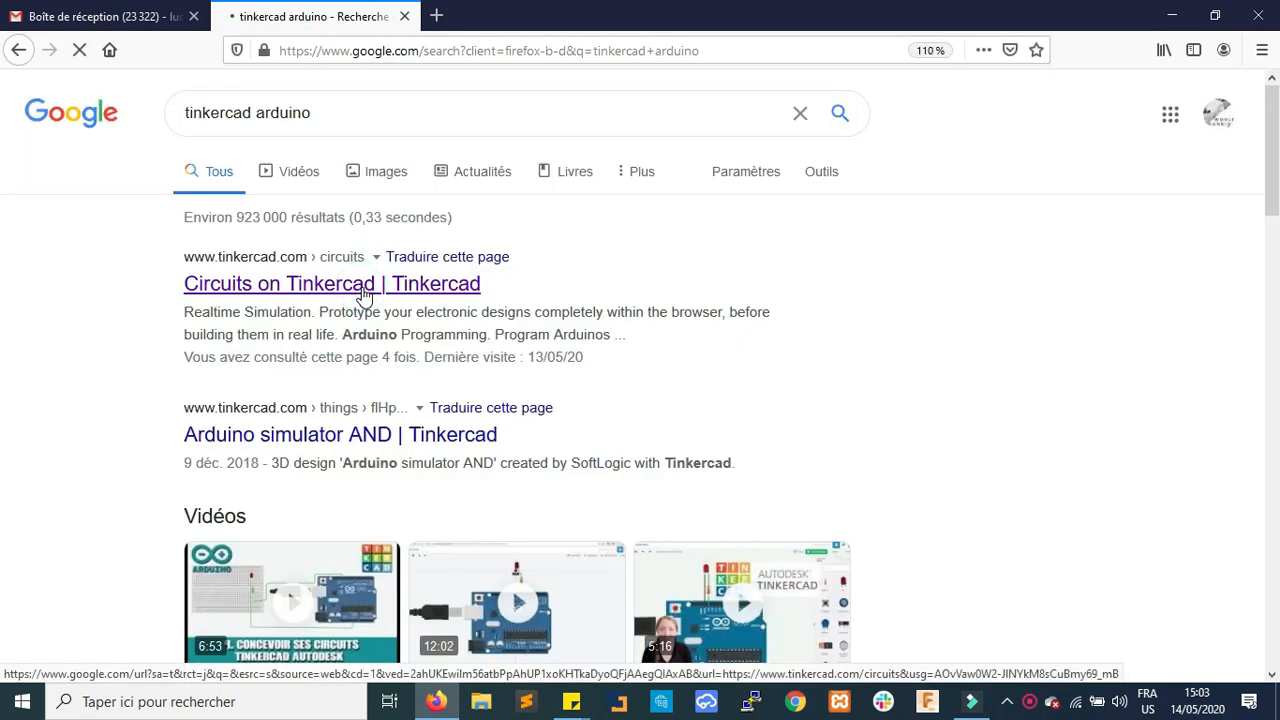
pyautogui.click(364, 292)
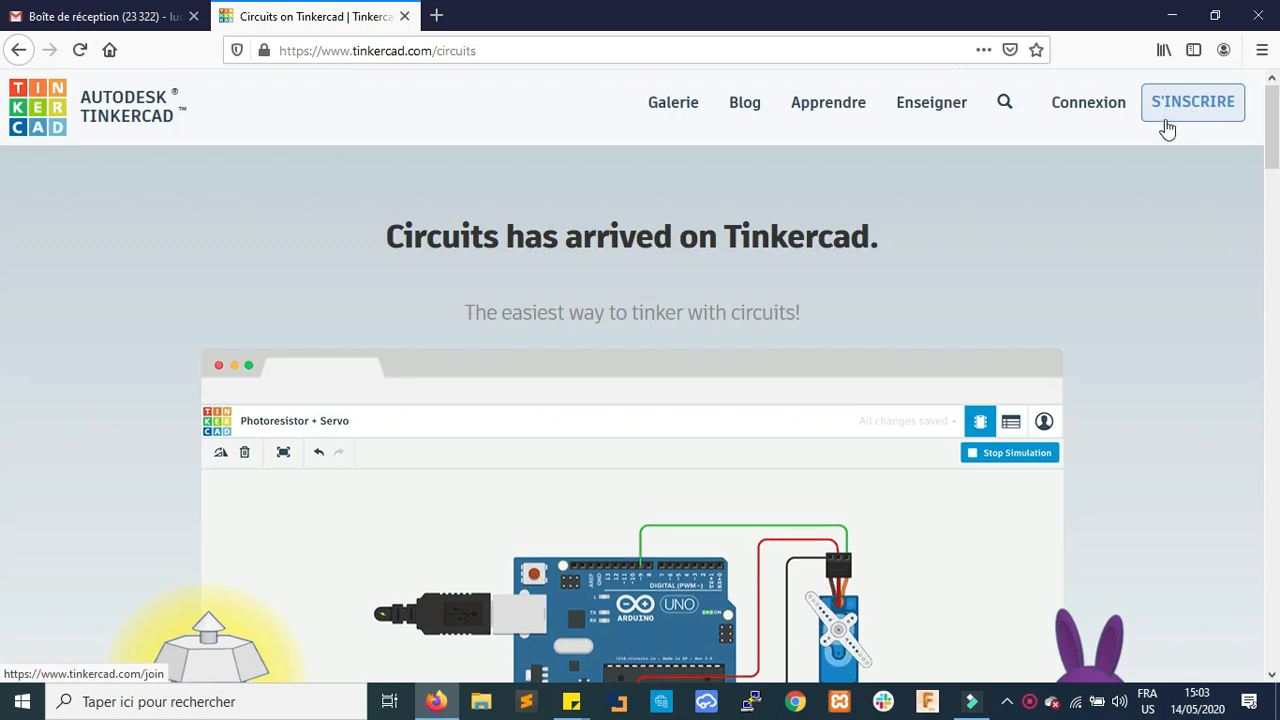
# - Sign up for Tinkercad with a personal account, using Google to connect
pyautogui.click(1167, 128)
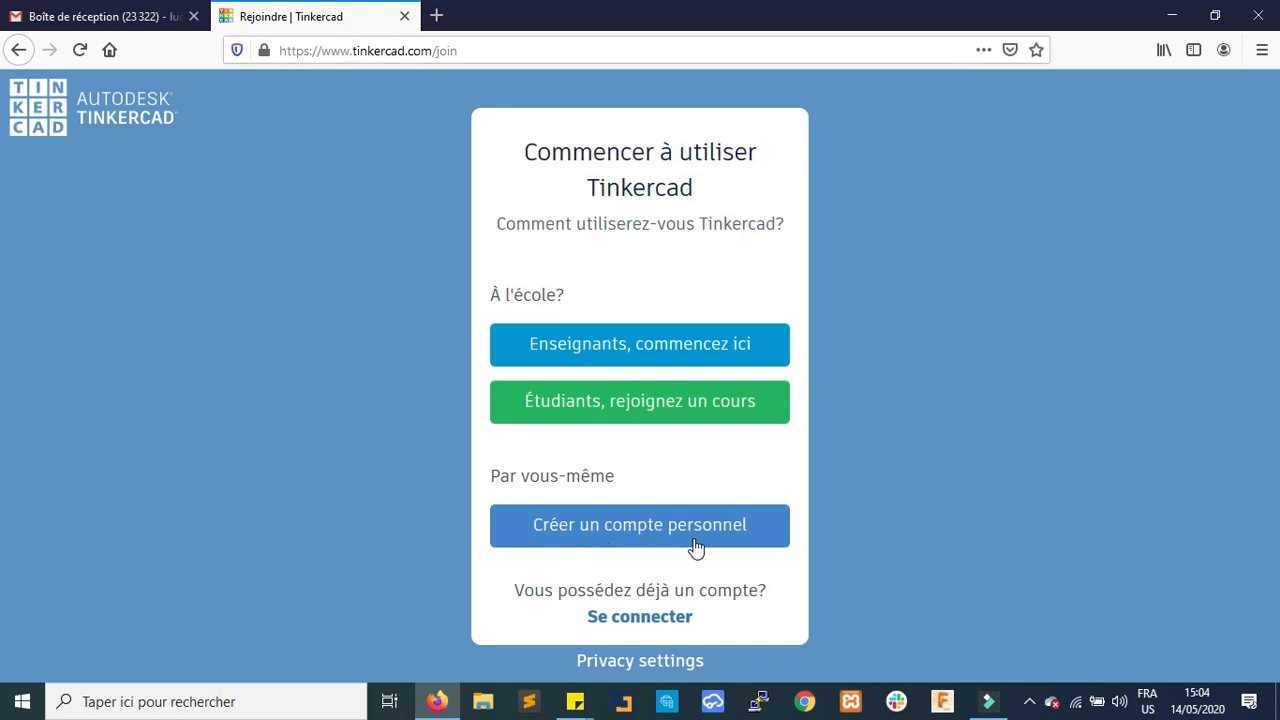
pyautogui.click(628, 530)
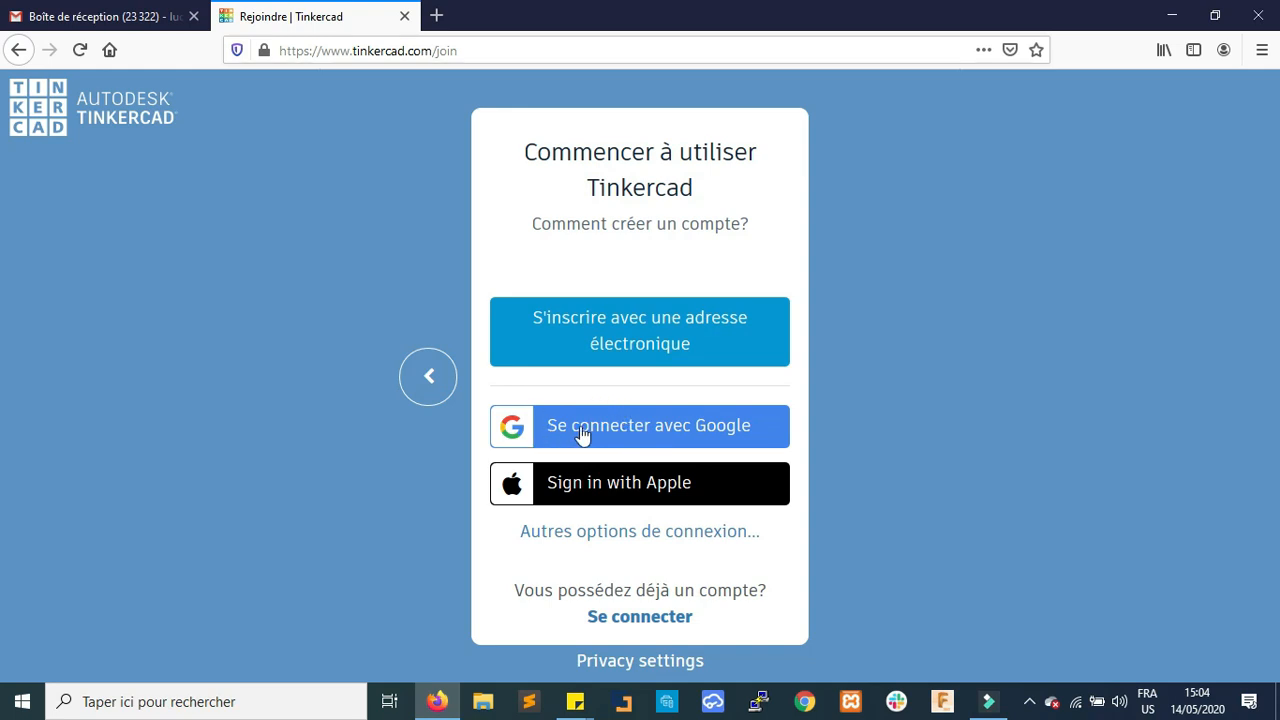
pyautogui.click(638, 433)
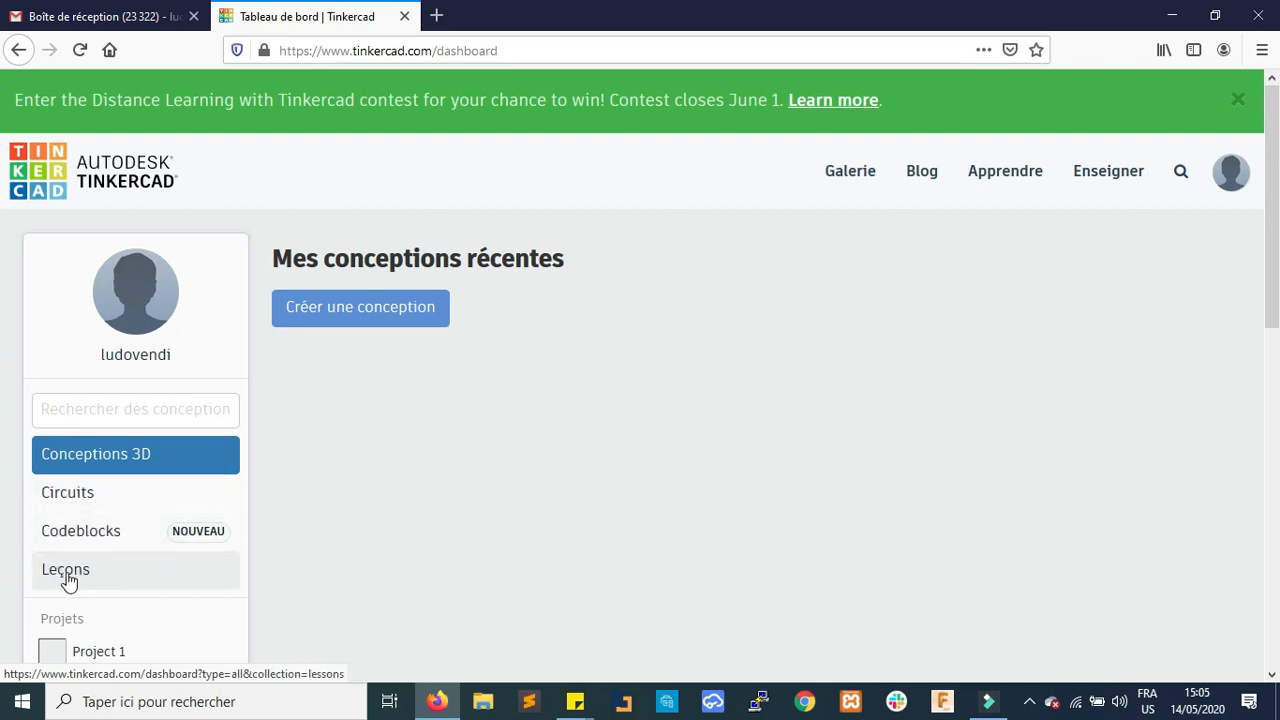
# - Create a new circuit from the Circuits section of the dashboard and list all components (Tout) in the library
pyautogui.click(81, 504)
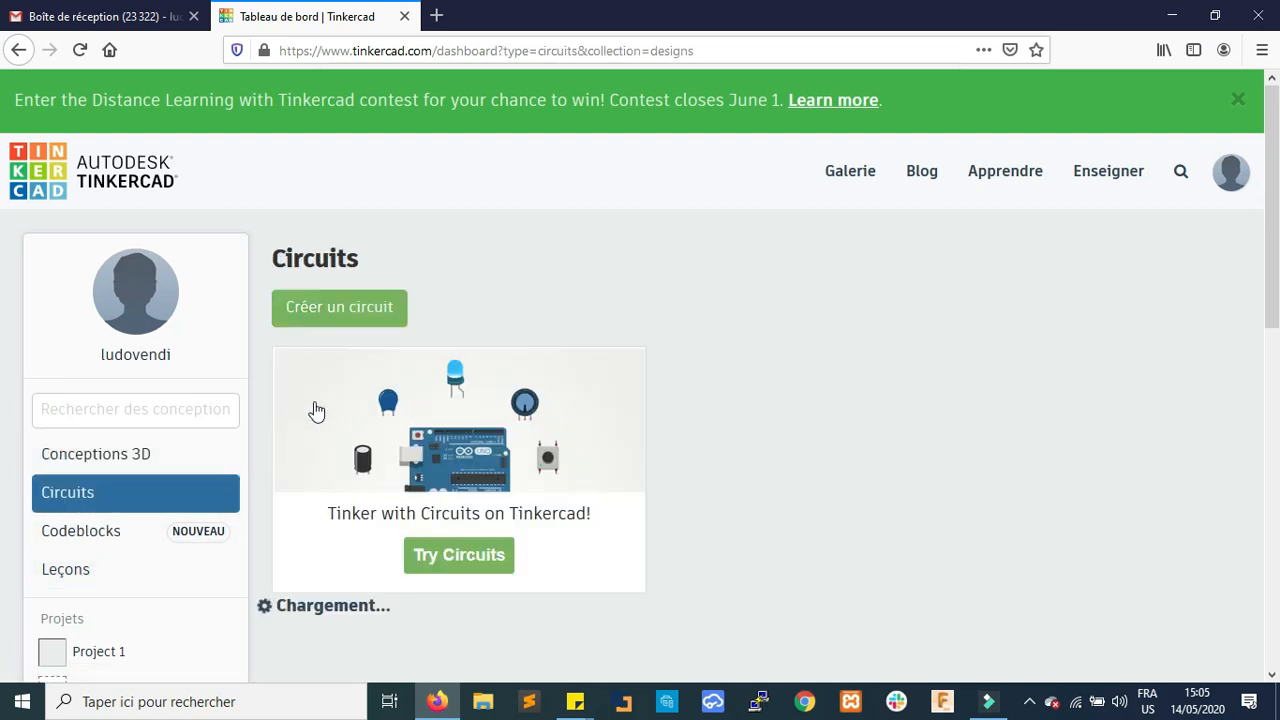
pyautogui.click(341, 313)
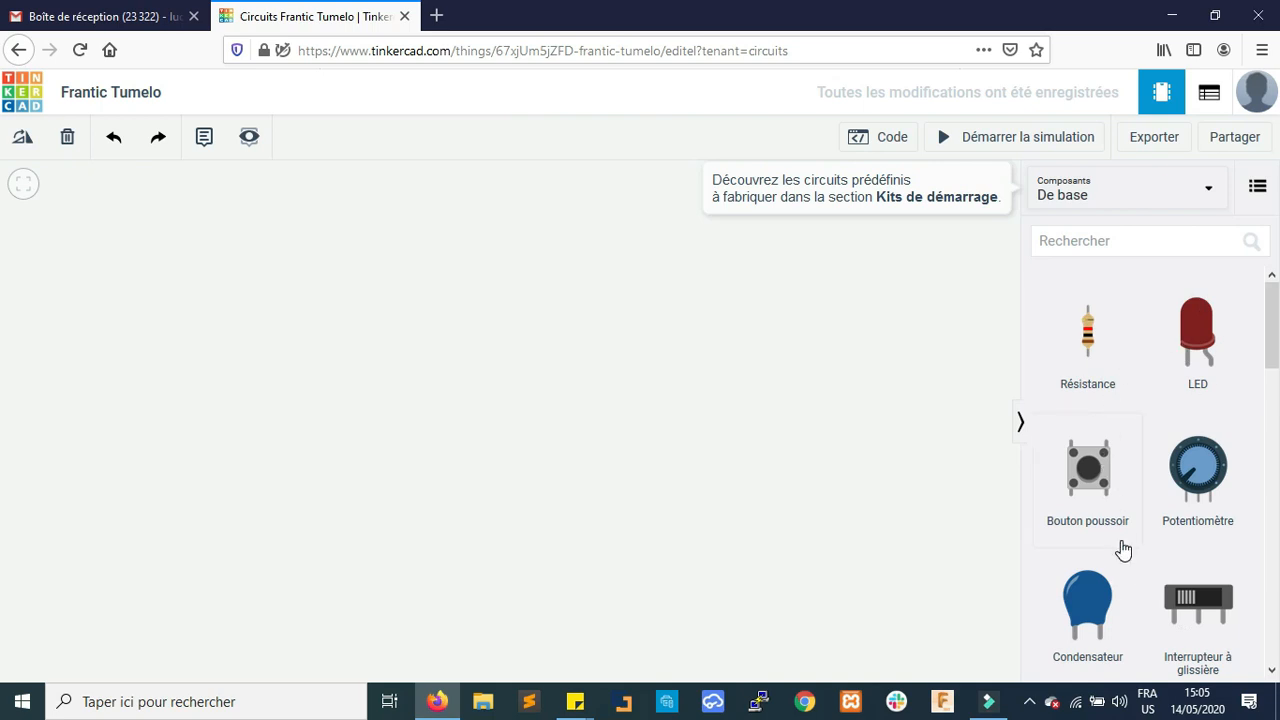
pyautogui.click(1207, 193)
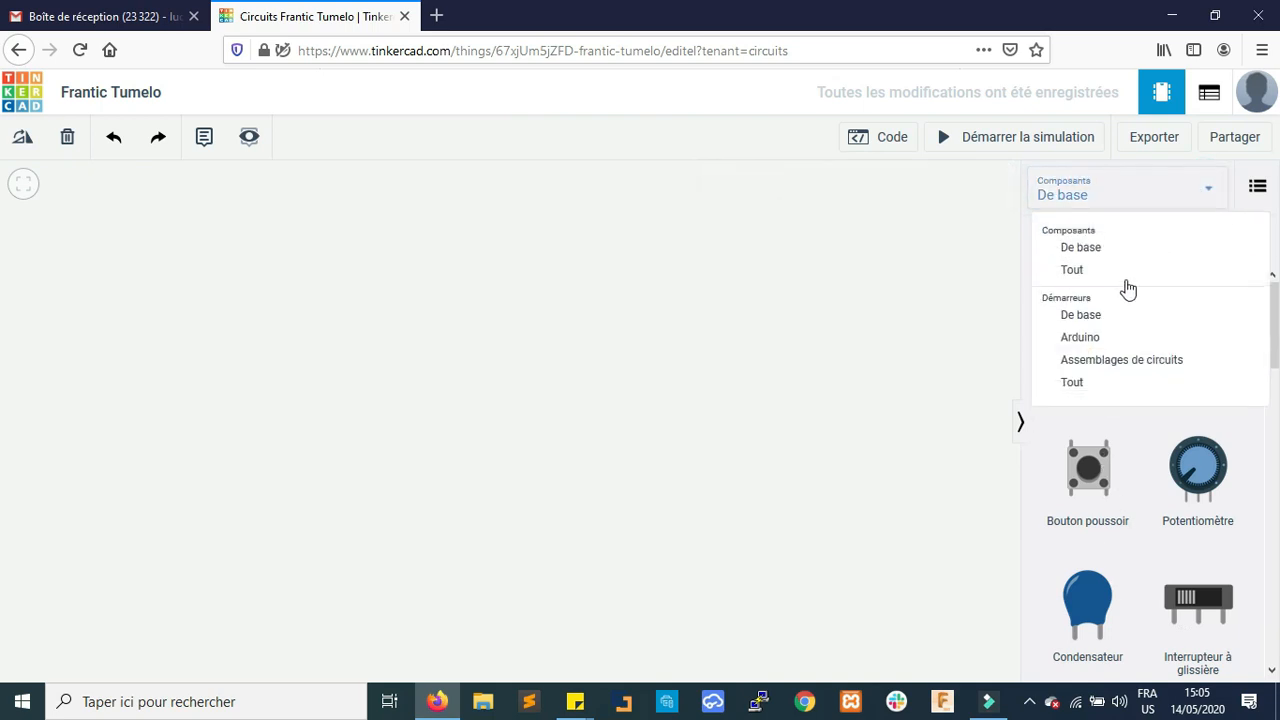
pyautogui.click(1100, 272)
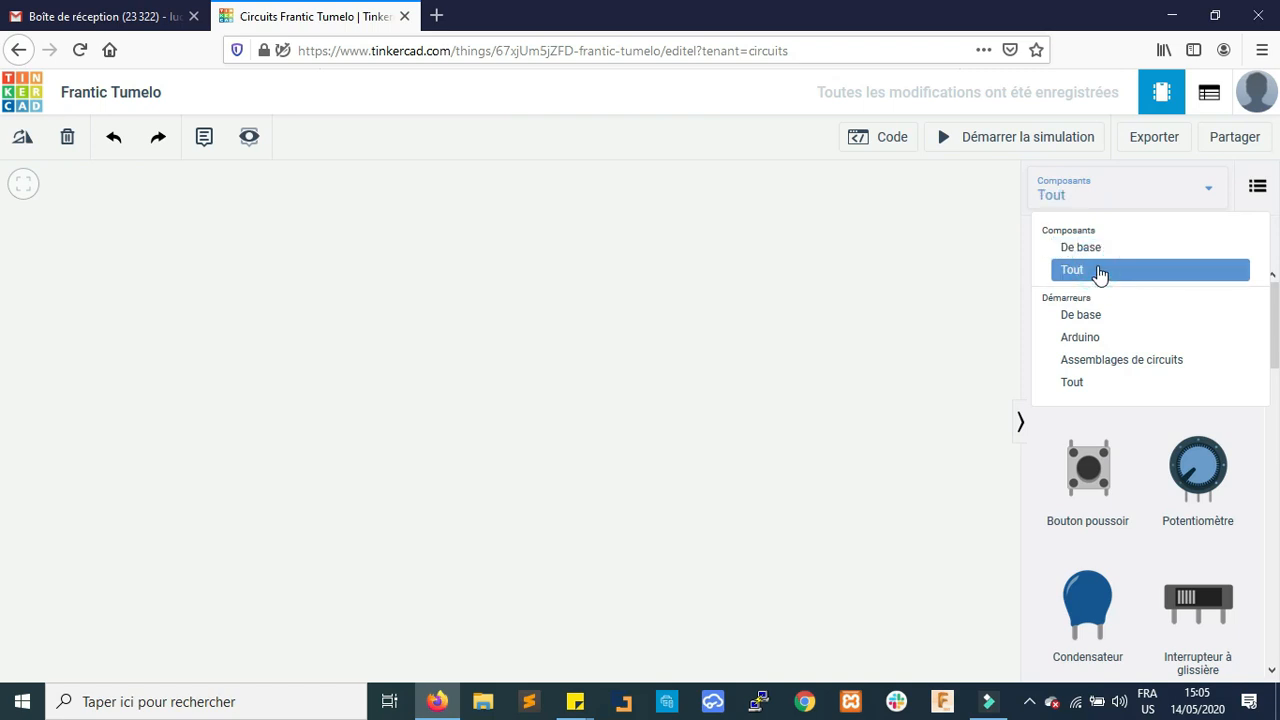
# - View the Arduino starter circuits and return the library to all components (Tout)
pyautogui.click(1200, 191)
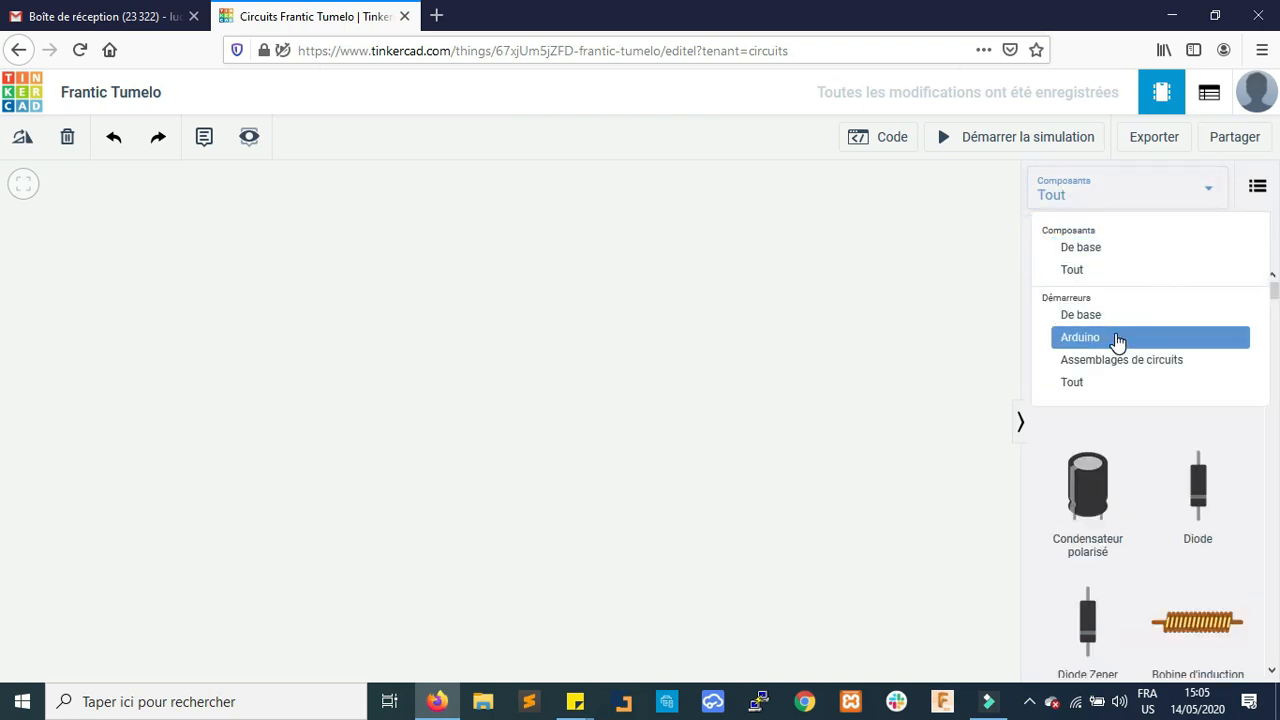
pyautogui.click(1117, 342)
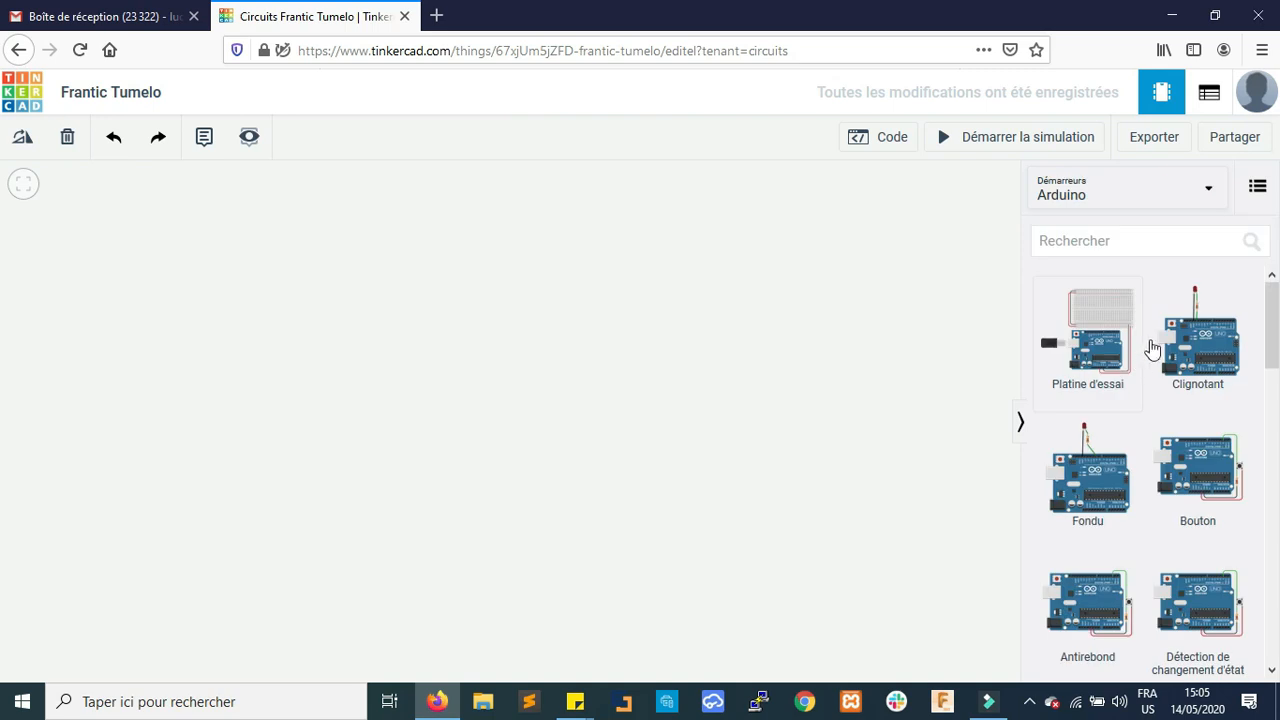
pyautogui.click(1205, 190)
pyautogui.click(1121, 276)
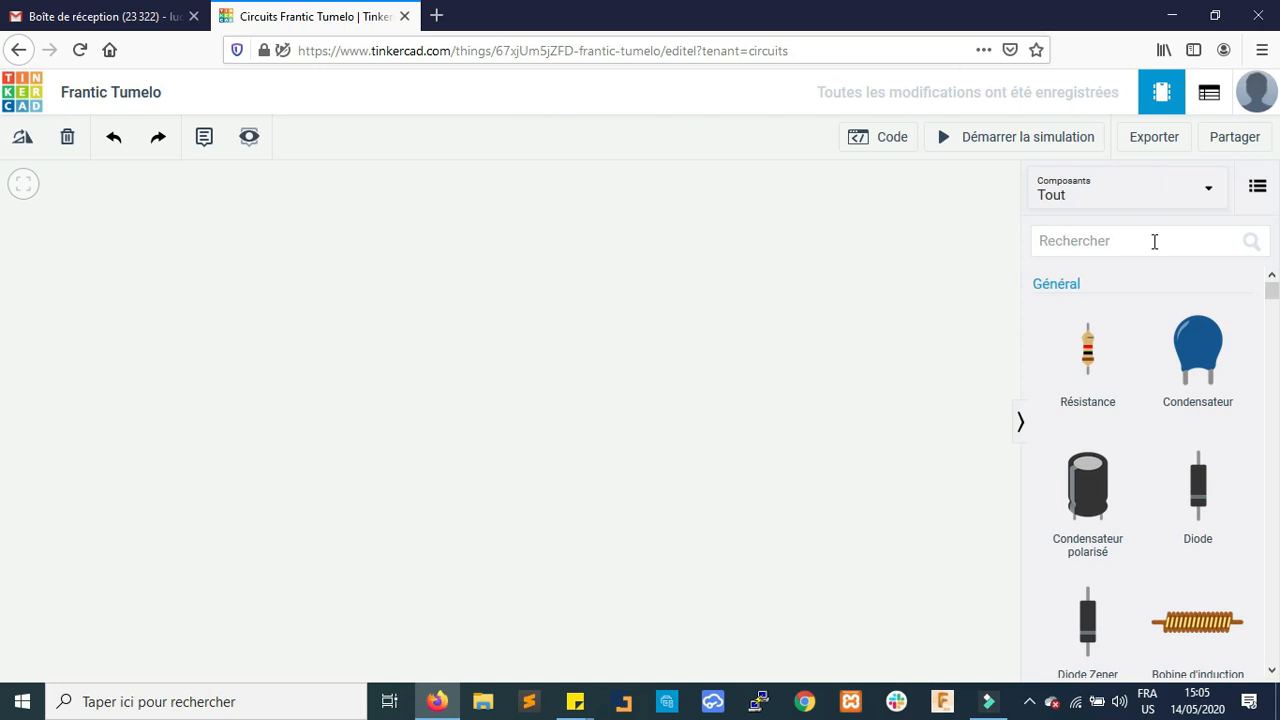
# - Search the component library for "ardui" and place an Arduino Uno R3 on the workplane
pyautogui.click(1154, 241)
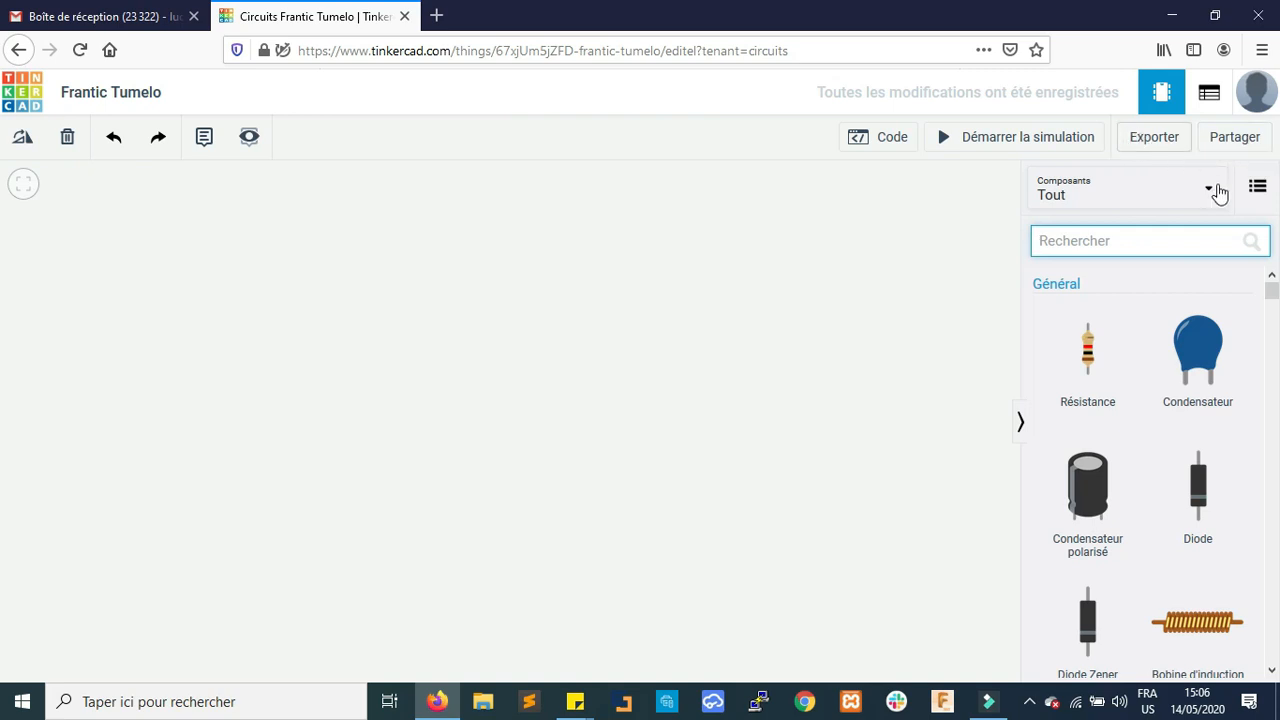
pyautogui.write('ardui')
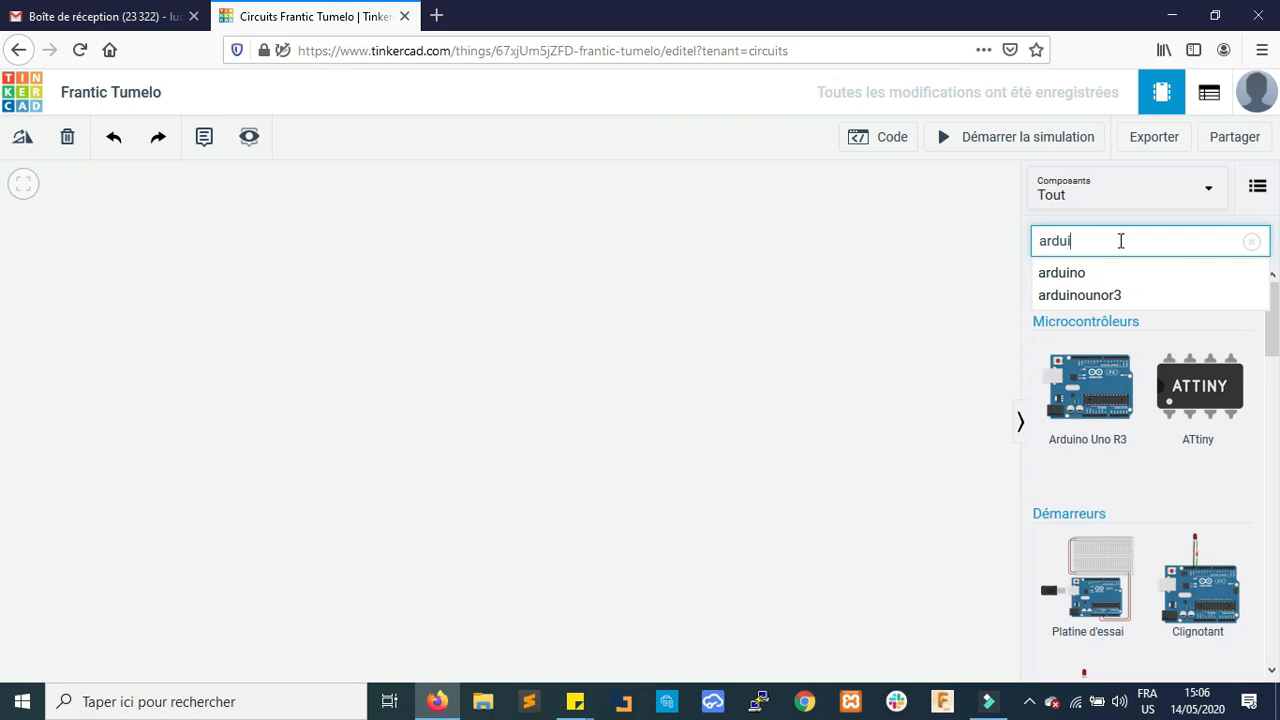
pyautogui.moveTo(1101, 399); pyautogui.dragTo(632, 375)
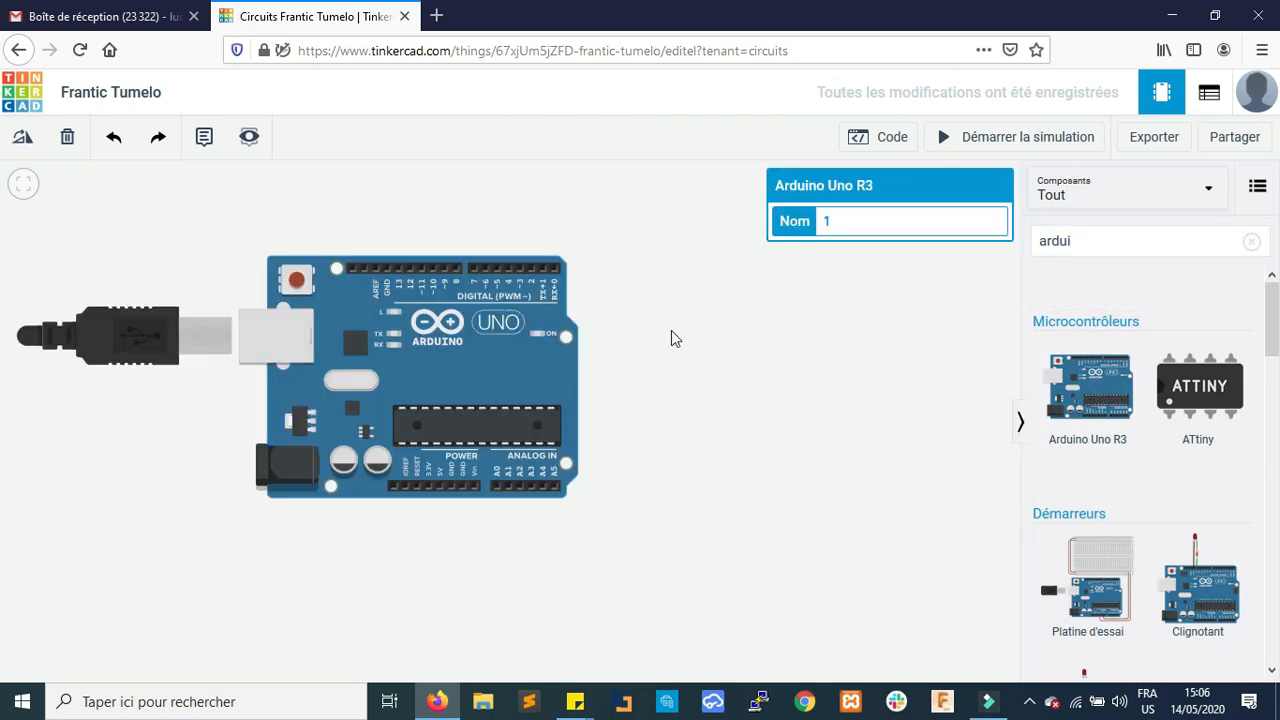
pyautogui.scroll(-1, 672, 338)
pyautogui.moveTo(483, 375); pyautogui.dragTo(411, 354)
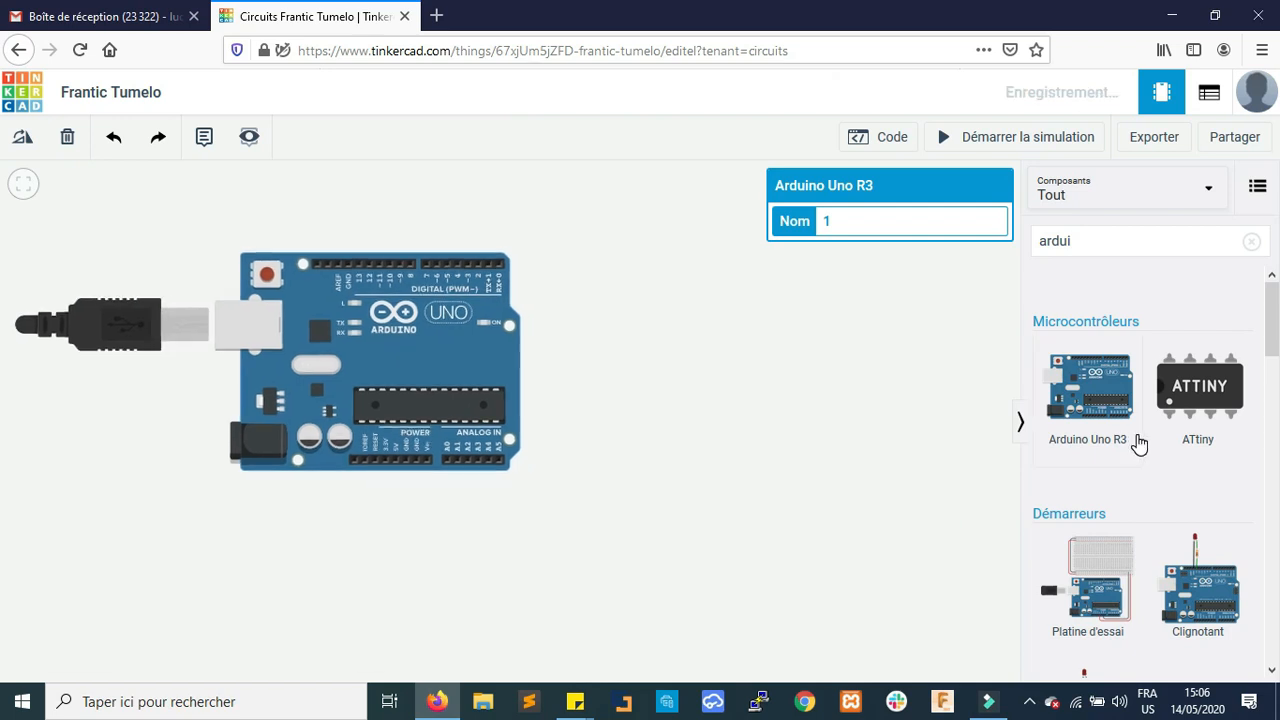
# - Clear the component search and place a small breadboard (Platine d'essai de petite taille) beside the Arduino
pyautogui.click(1108, 237)
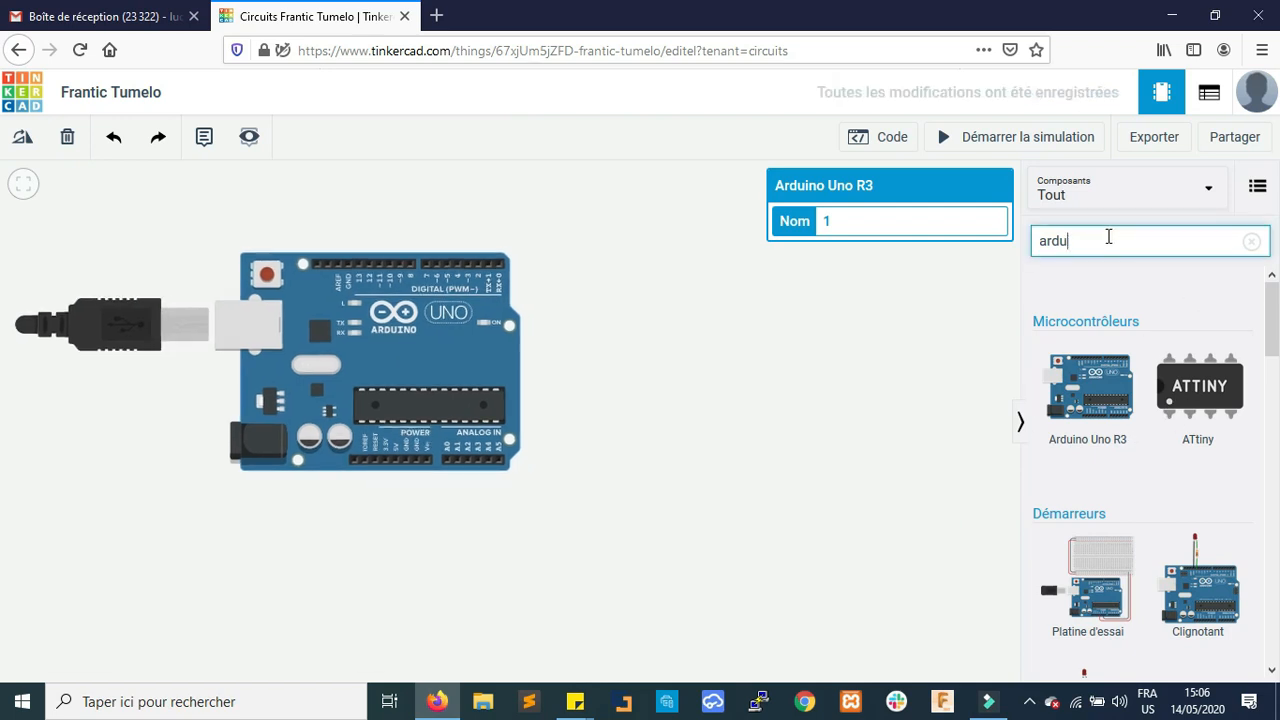
pyautogui.press('BackSpace')
pyautogui.press('BackSpace')
pyautogui.press('BackSpace')
pyautogui.press('BackSpace')
pyautogui.scroll(-10, 1163, 420)
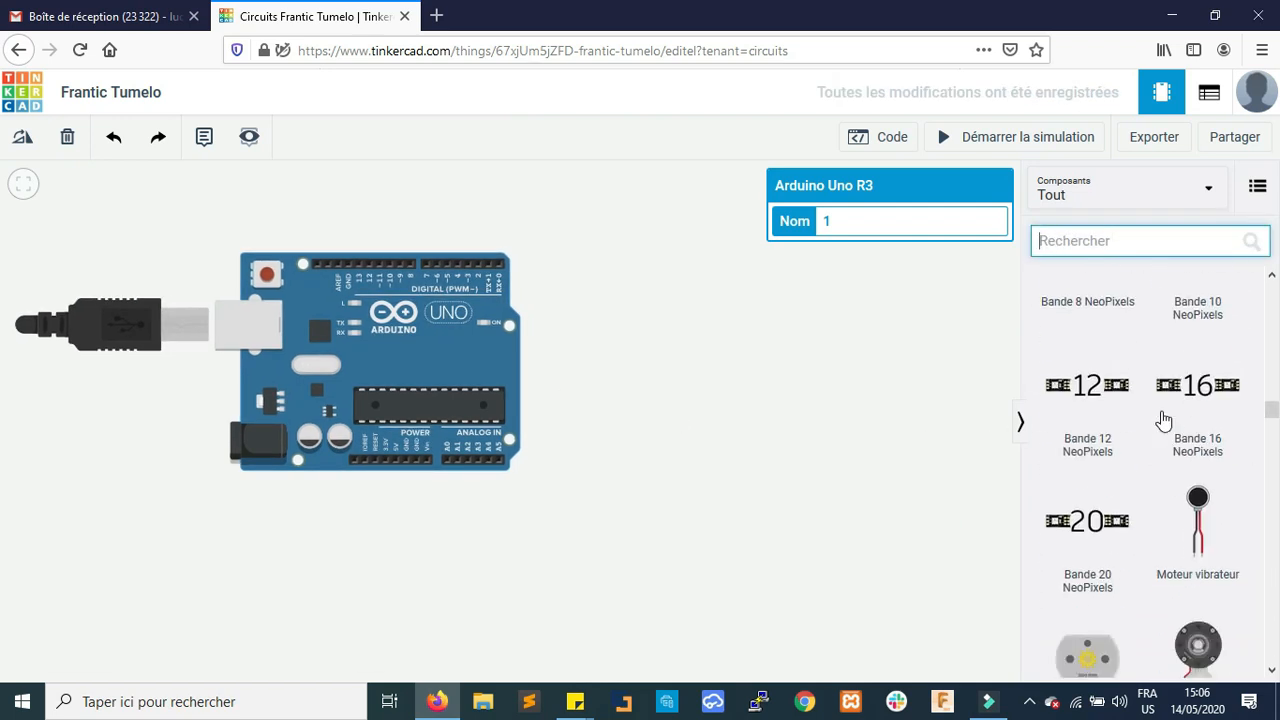
pyautogui.scroll(-5, 1163, 420)
pyautogui.scroll(2, 1163, 420)
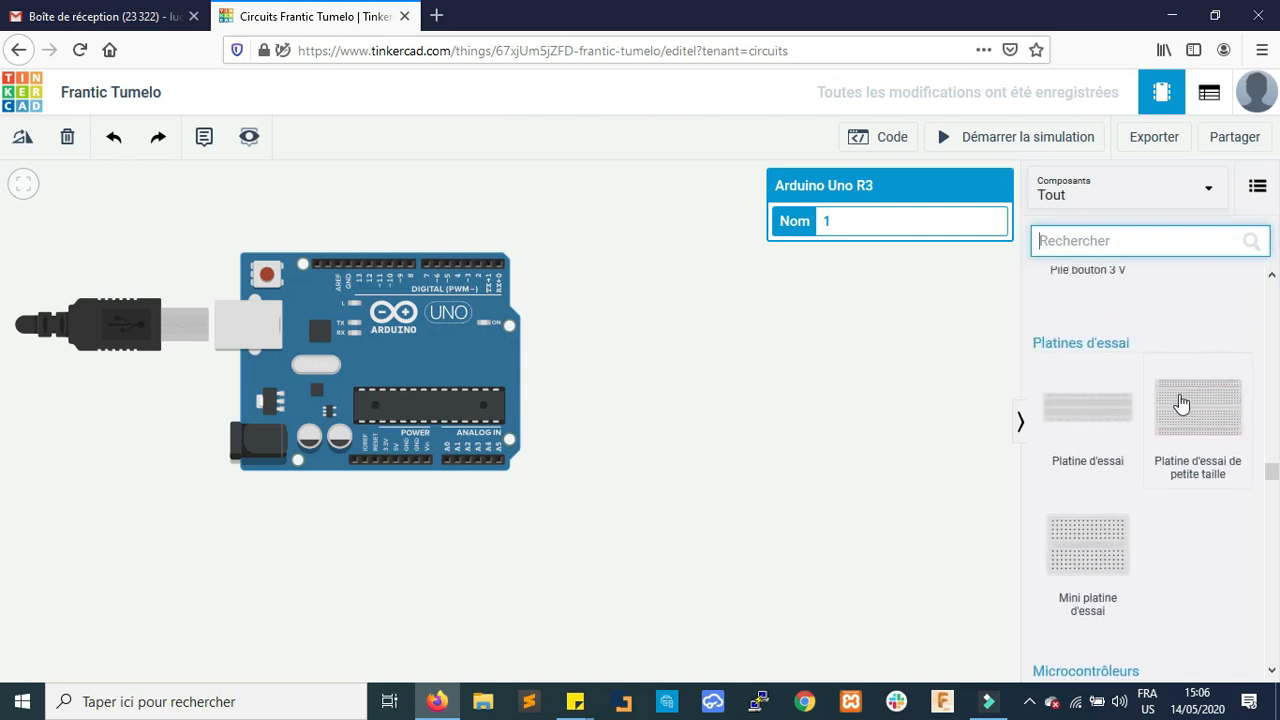
pyautogui.moveTo(1207, 416); pyautogui.dragTo(751, 409)
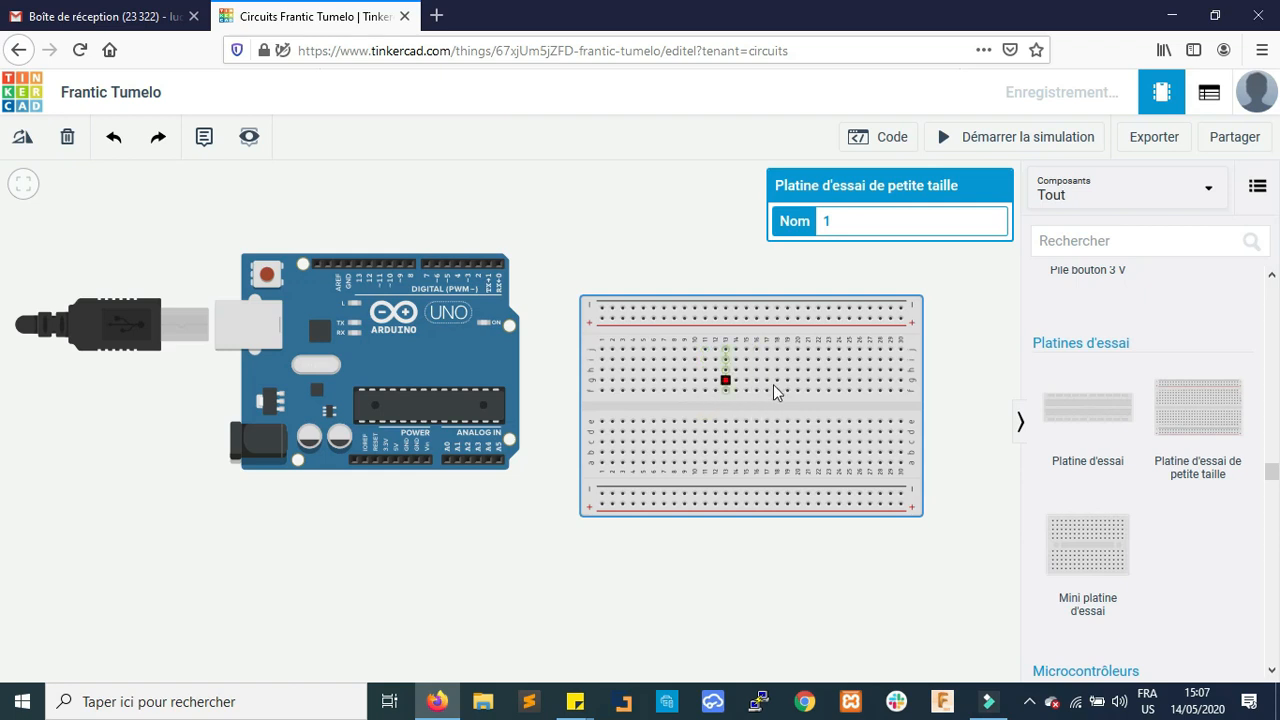
# - Reposition the Arduino and the small breadboard so that the breadboard sits diagonally below the Arduino, discarding the stray wire
pyautogui.moveTo(399, 340); pyautogui.dragTo(338, 289)
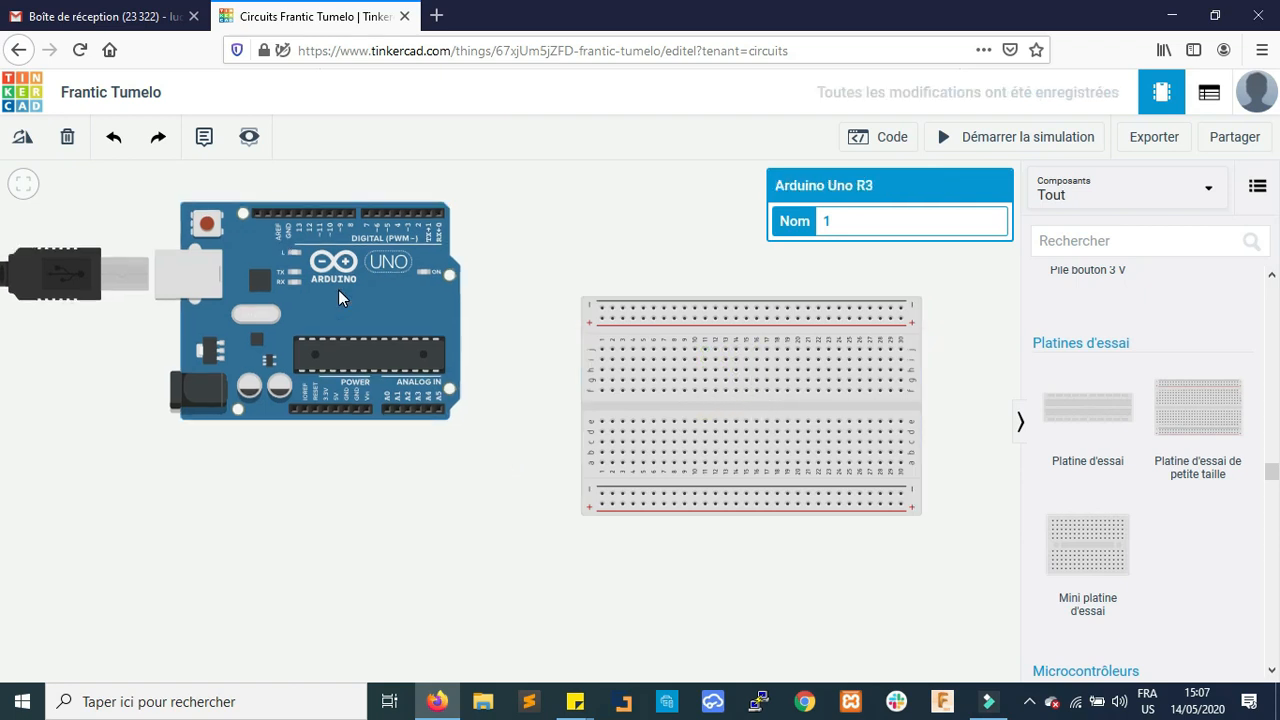
pyautogui.moveTo(769, 338); pyautogui.dragTo(617, 446)
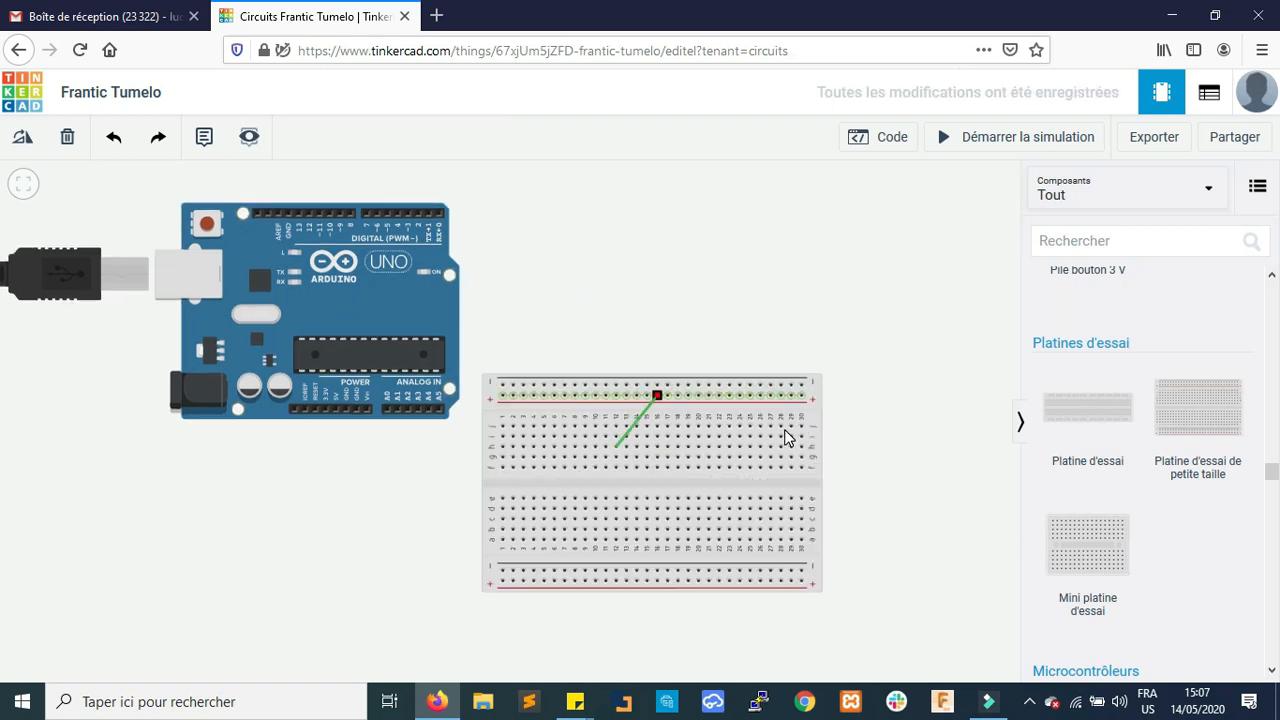
pyautogui.press('Escape')
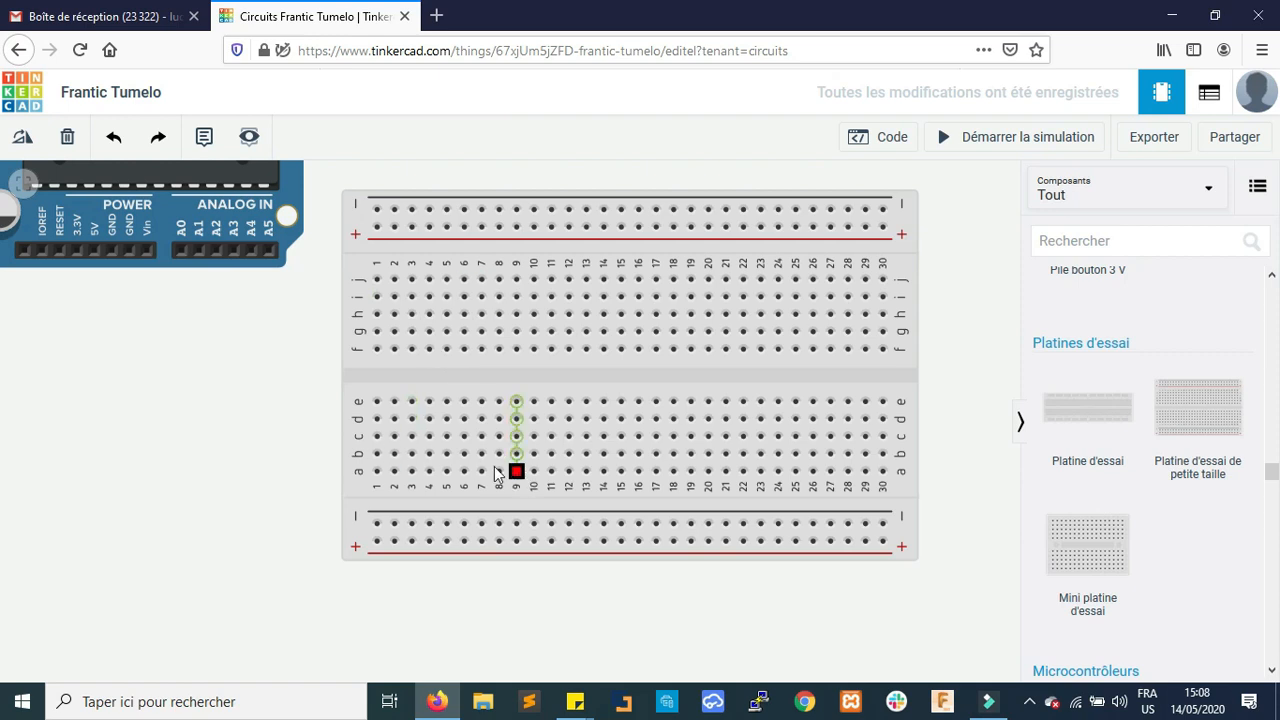
# - Search the component library for "led" and place a red LED on the empty area beside the breadboard
pyautogui.scroll(1, 995, 373)
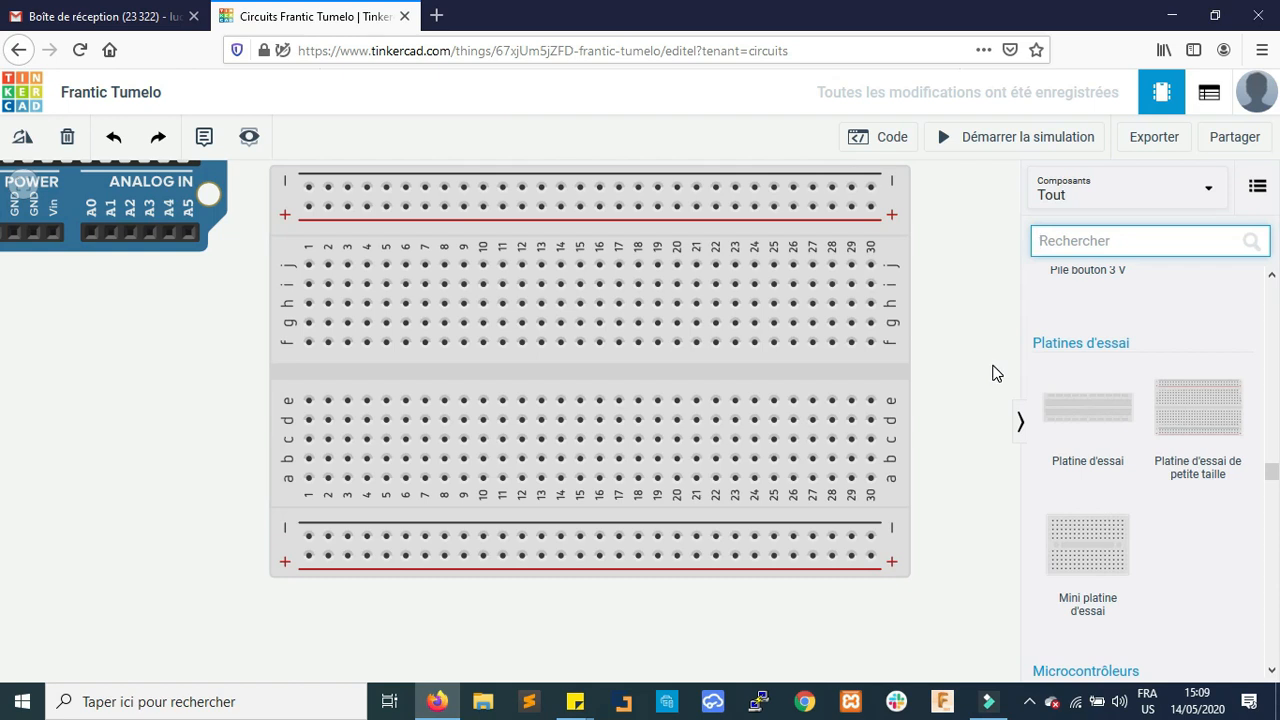
pyautogui.write('led')
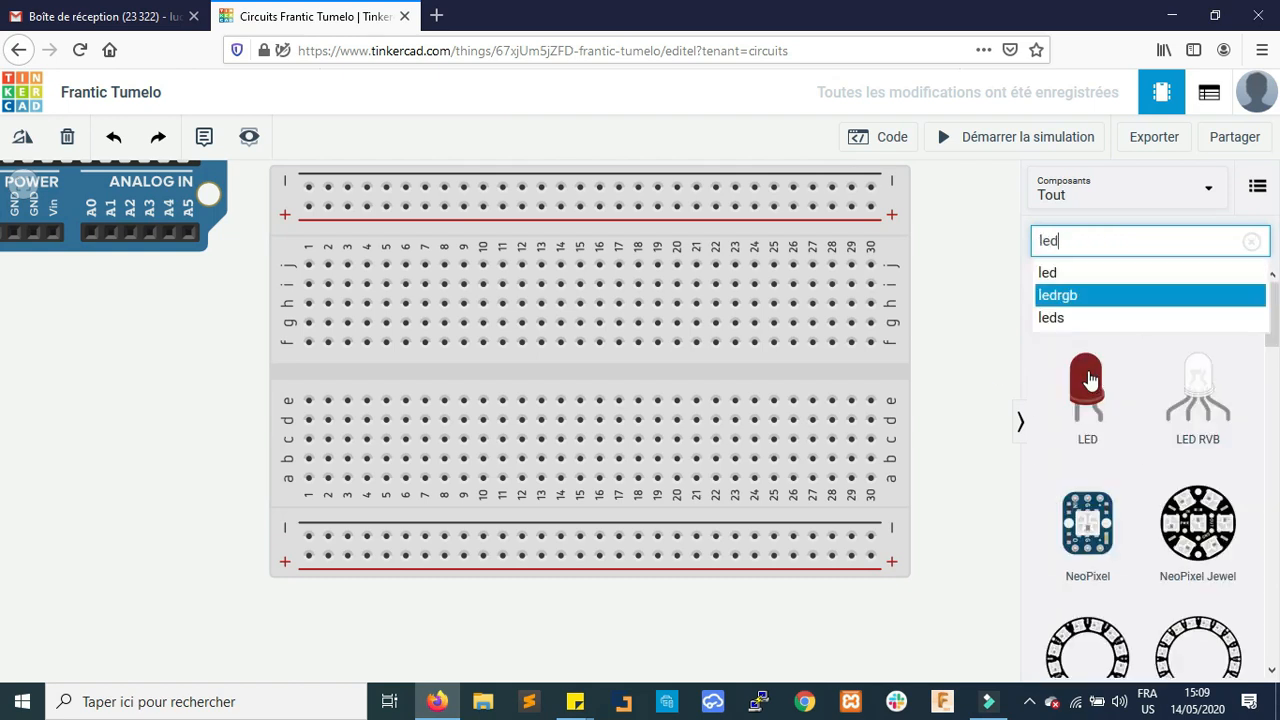
pyautogui.moveTo(1089, 385); pyautogui.dragTo(176, 378)
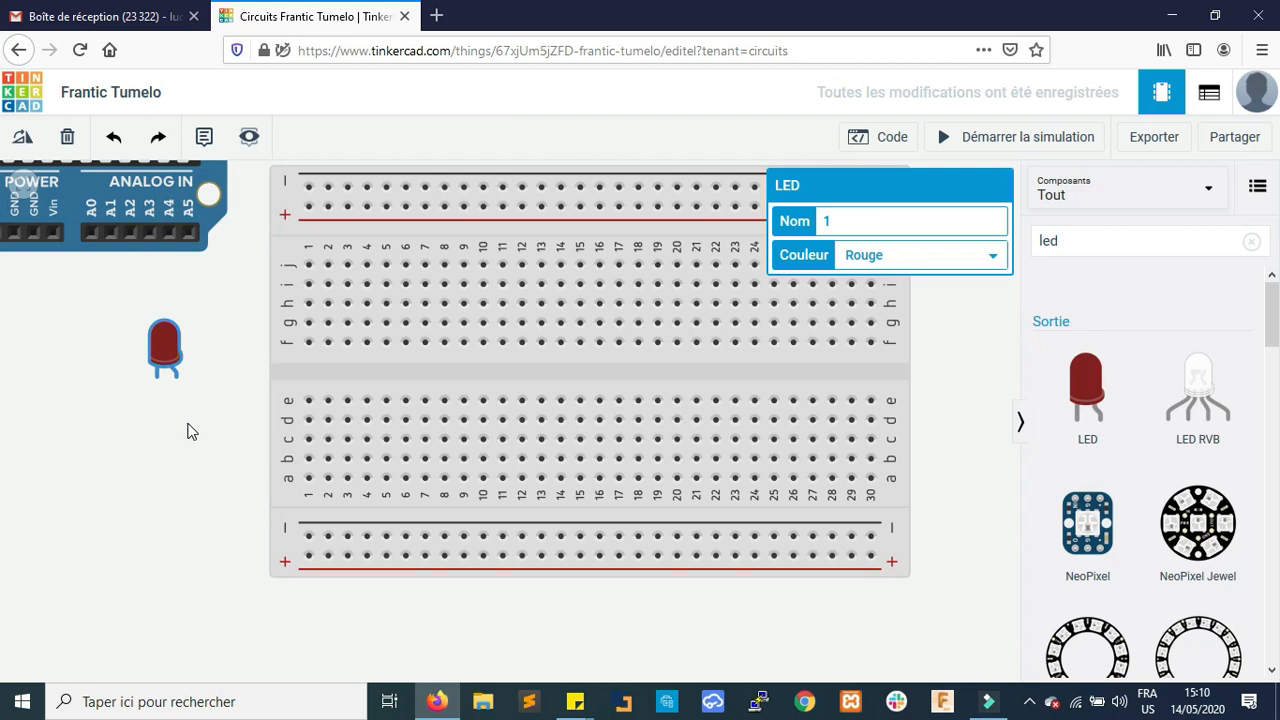
# - Move the red LED onto the breadboard with its legs in row e at columns 7 and 8
pyautogui.click(1087, 239)
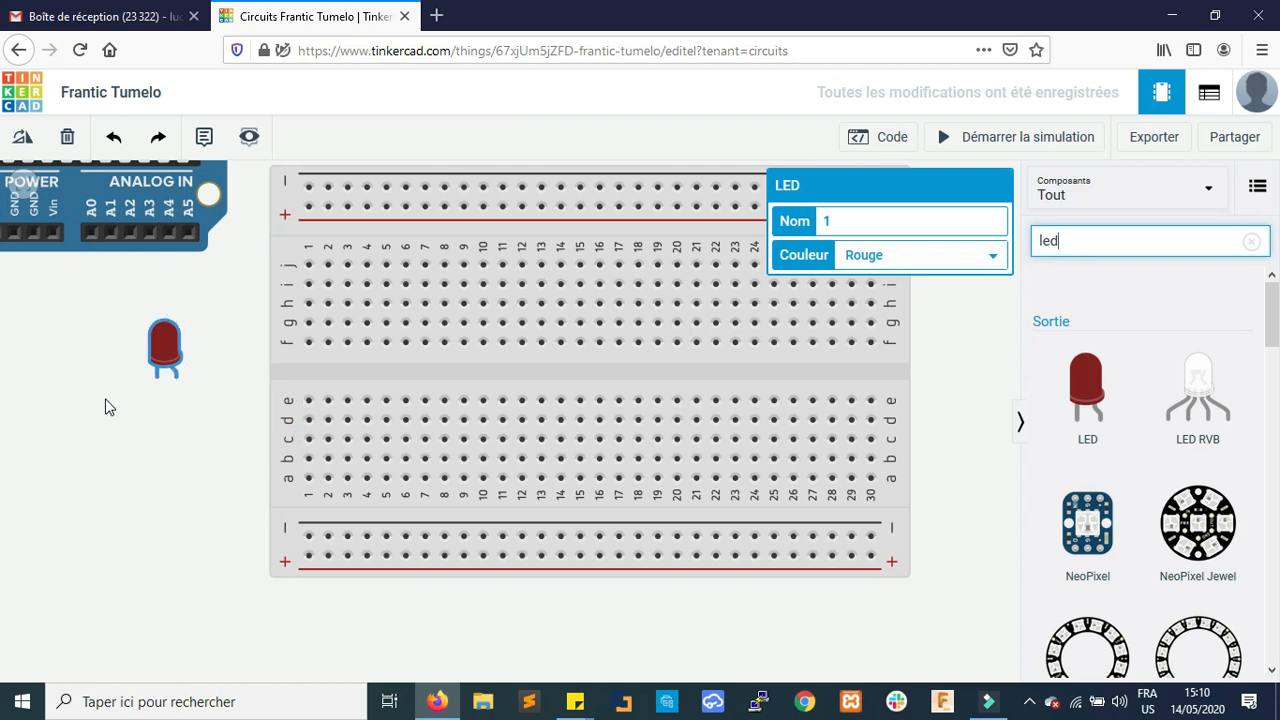
pyautogui.scroll(2, 142, 447)
pyautogui.scroll(-7, 143, 449)
pyautogui.moveTo(286, 237); pyautogui.dragTo(581, 297)
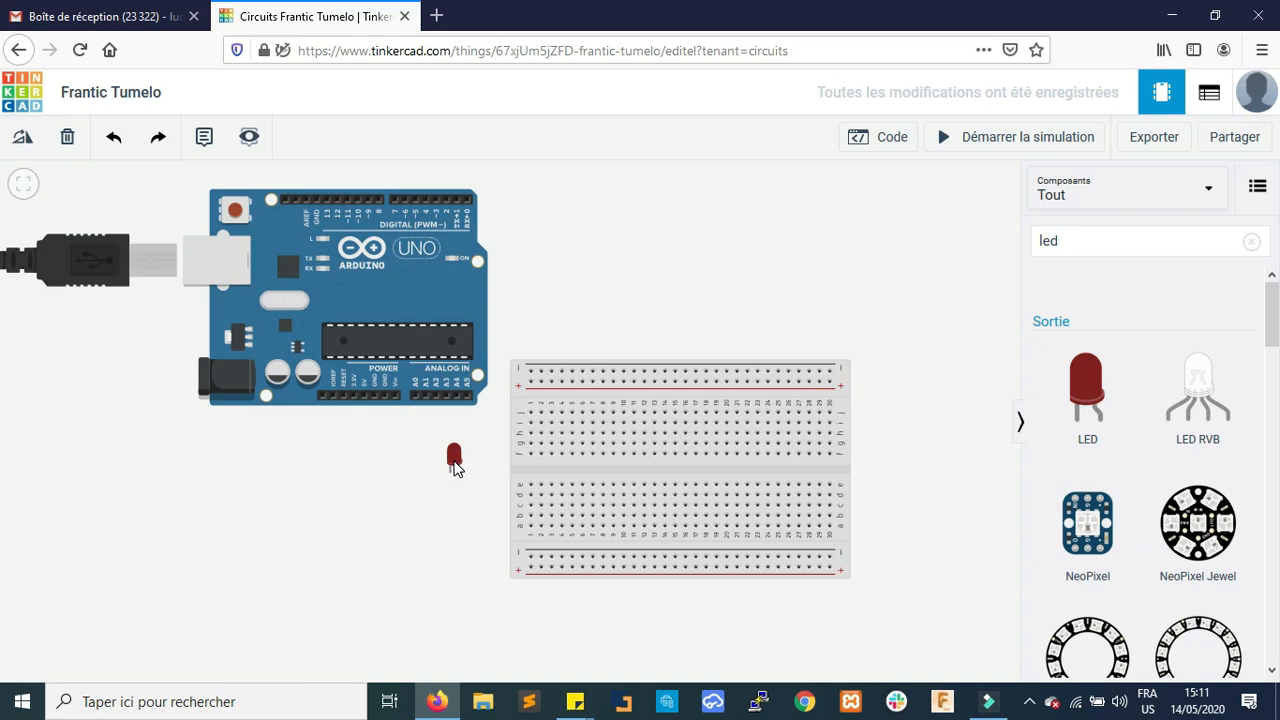
pyautogui.scroll(2, 454, 465)
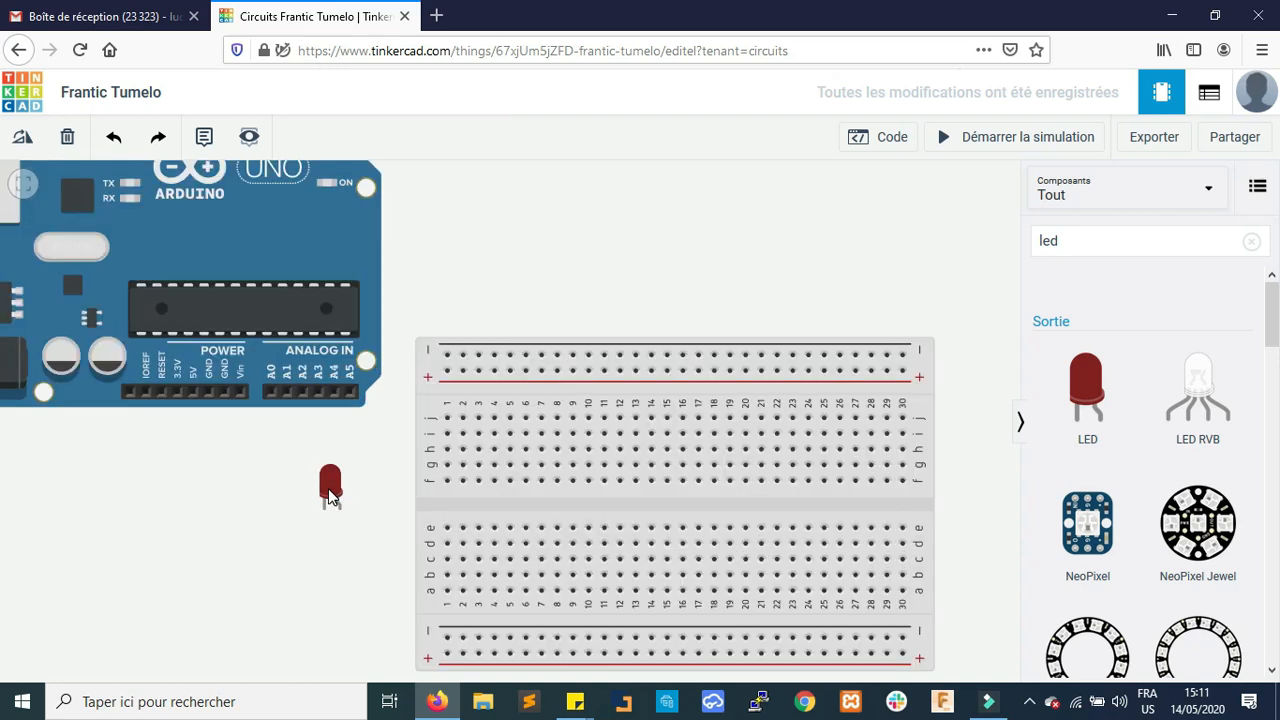
pyautogui.click(331, 483)
pyautogui.moveTo(347, 480); pyautogui.dragTo(547, 500)
# - Place a resistor (Résistance) from the unfiltered component library on the empty area above the breadboard and select the red LED
pyautogui.click(1103, 242)
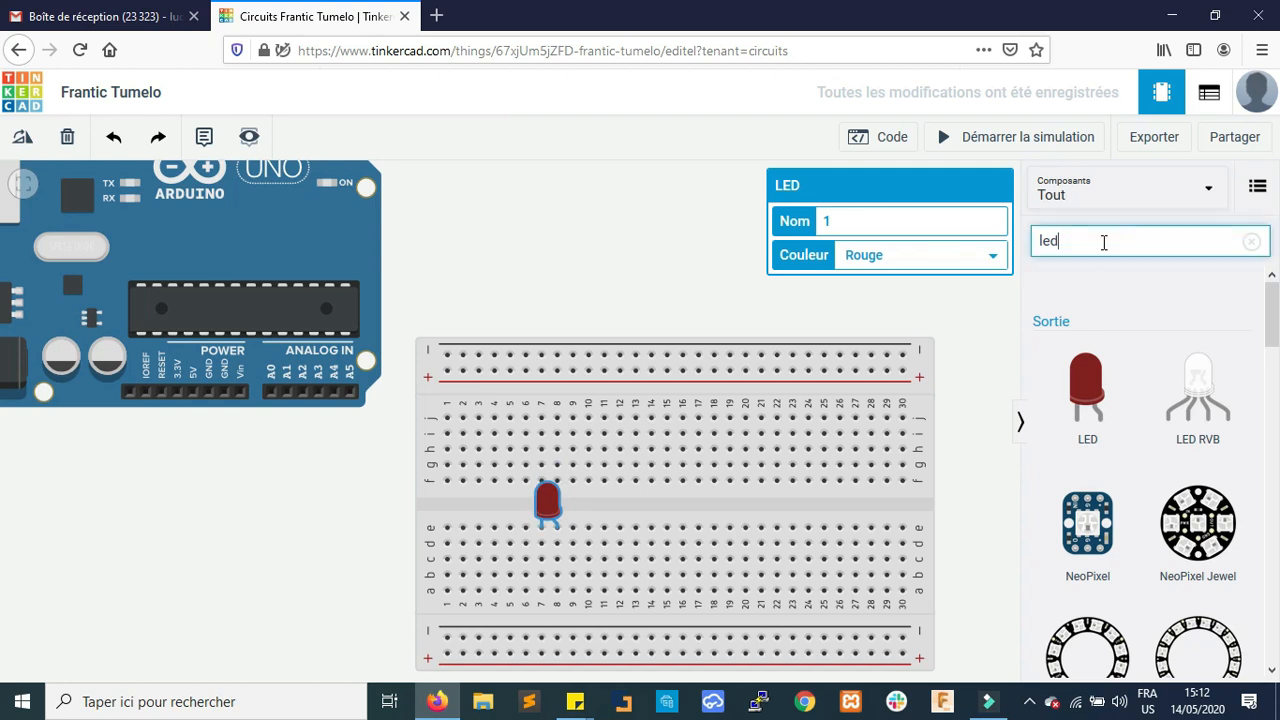
pyautogui.press('BackSpace')
pyautogui.press('BackSpace')
pyautogui.press('BackSpace')
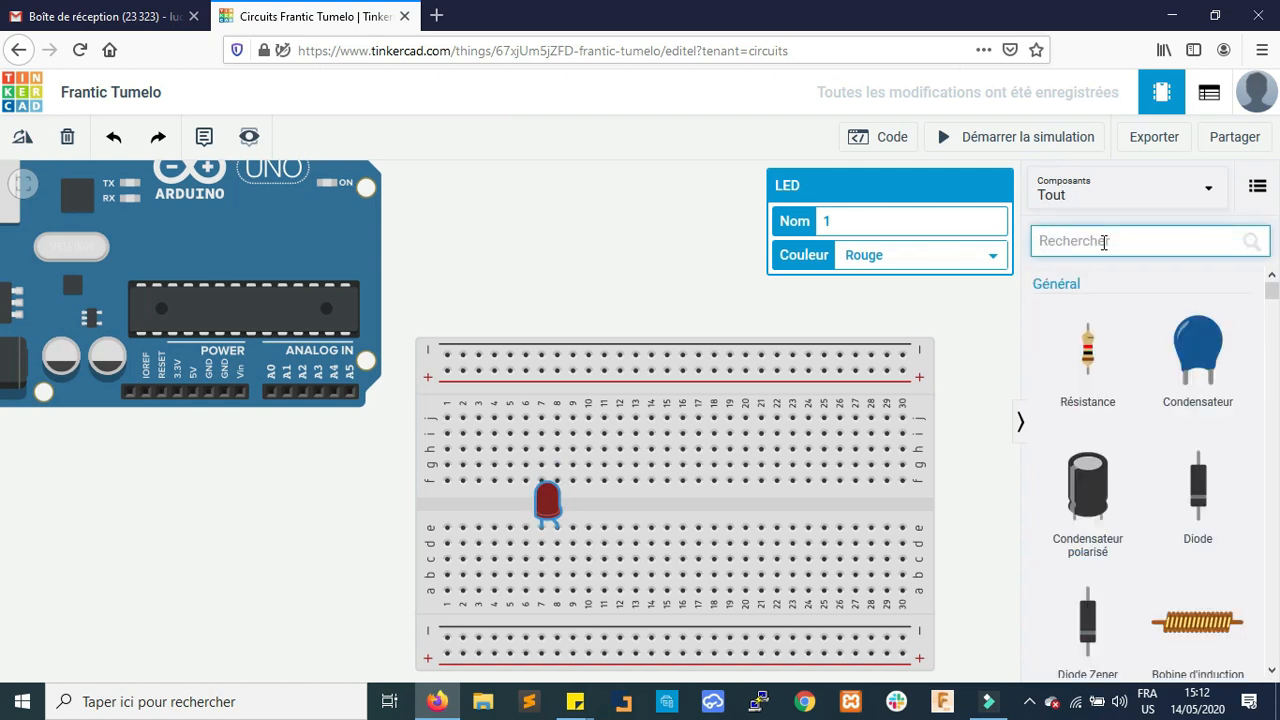
pyautogui.moveTo(1086, 343); pyautogui.dragTo(448, 240)
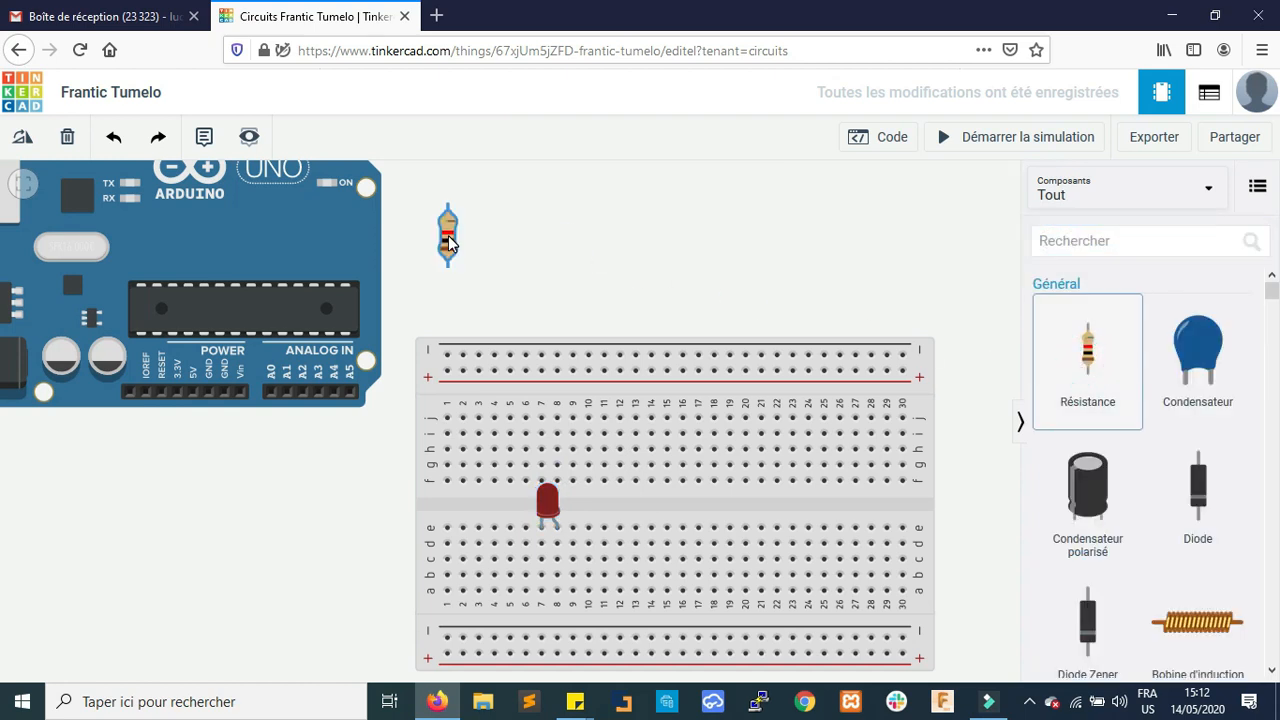
pyautogui.click(548, 510)
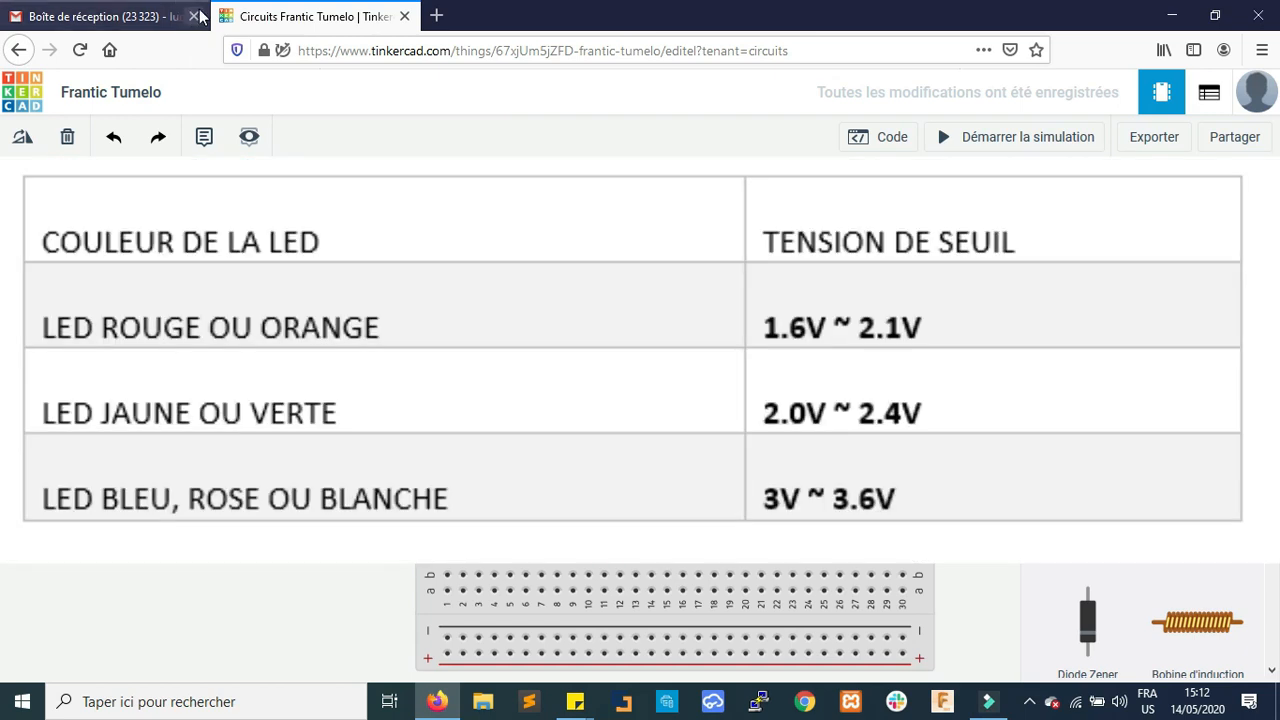
pyautogui.click(194, 16)
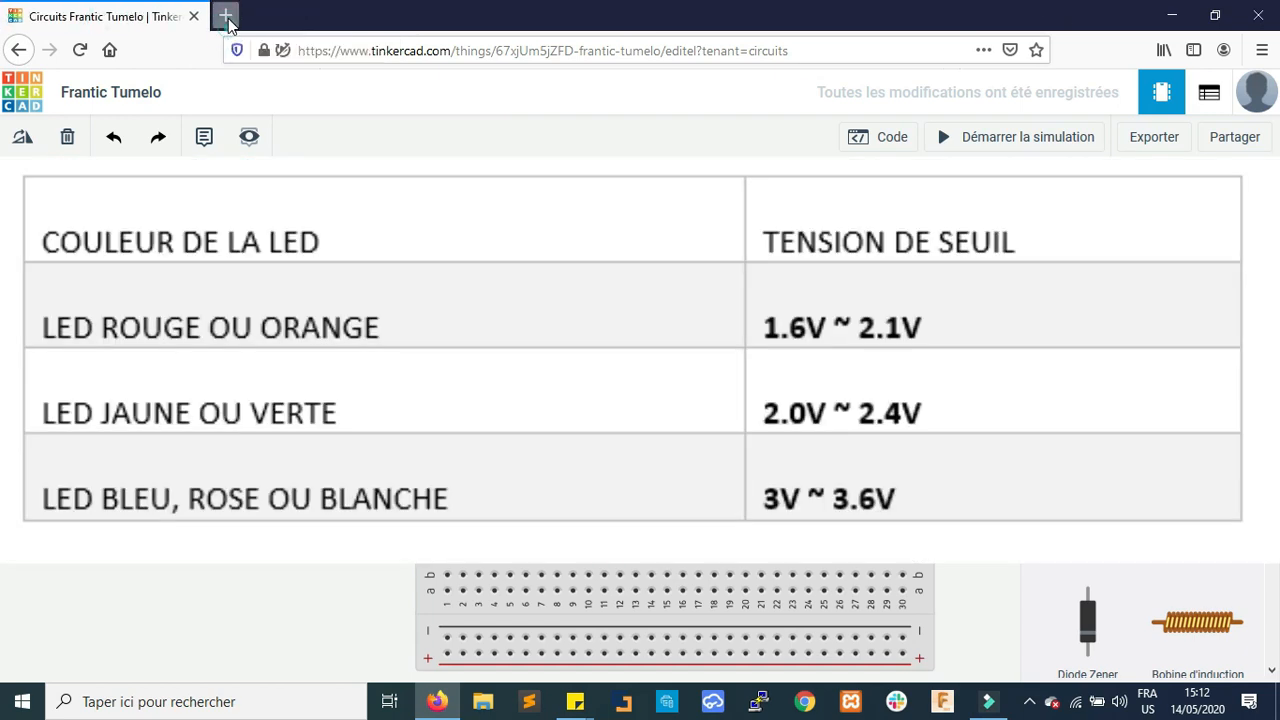
pyautogui.click(226, 17)
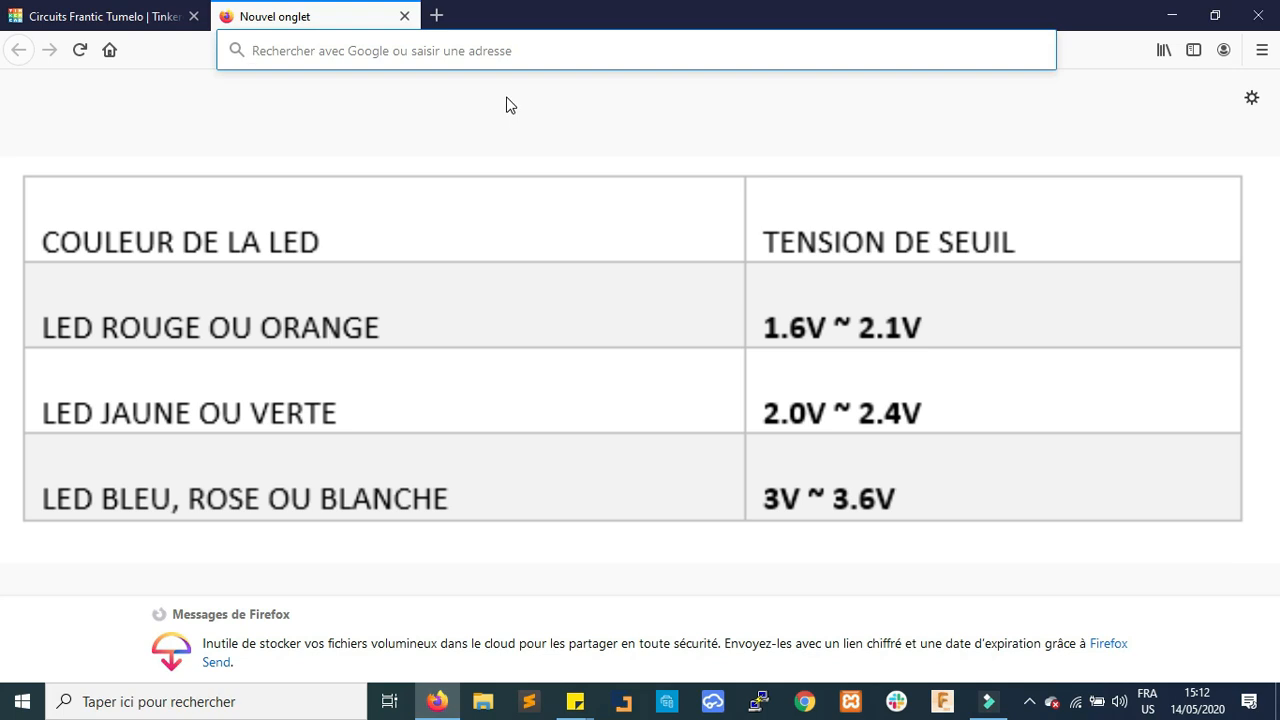
pyautogui.write('le')
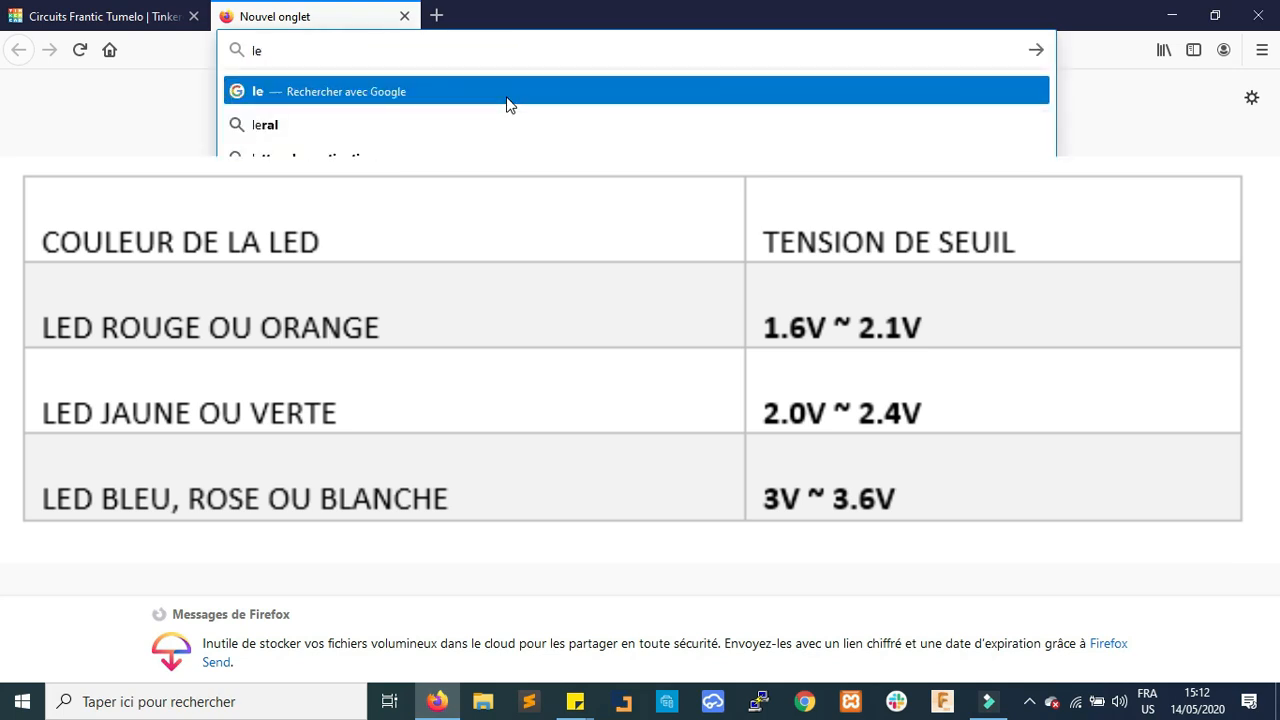
pyautogui.click(397, 23)
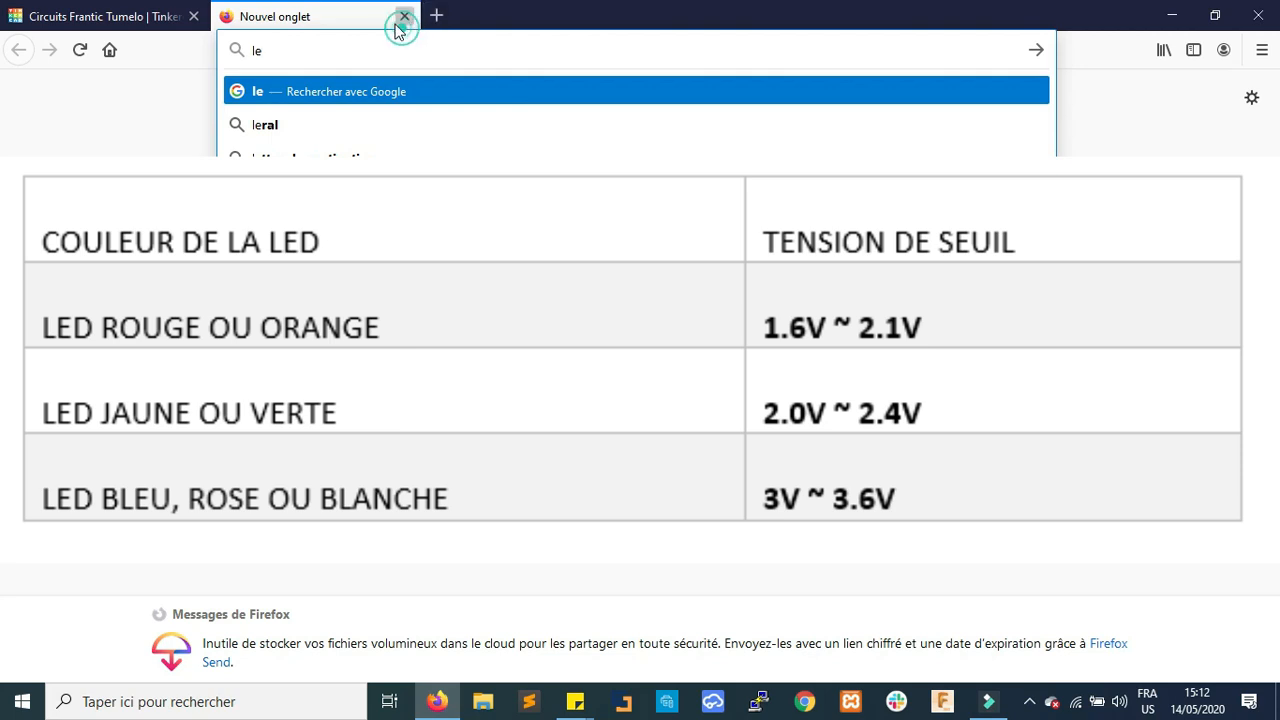
pyautogui.click(114, 17)
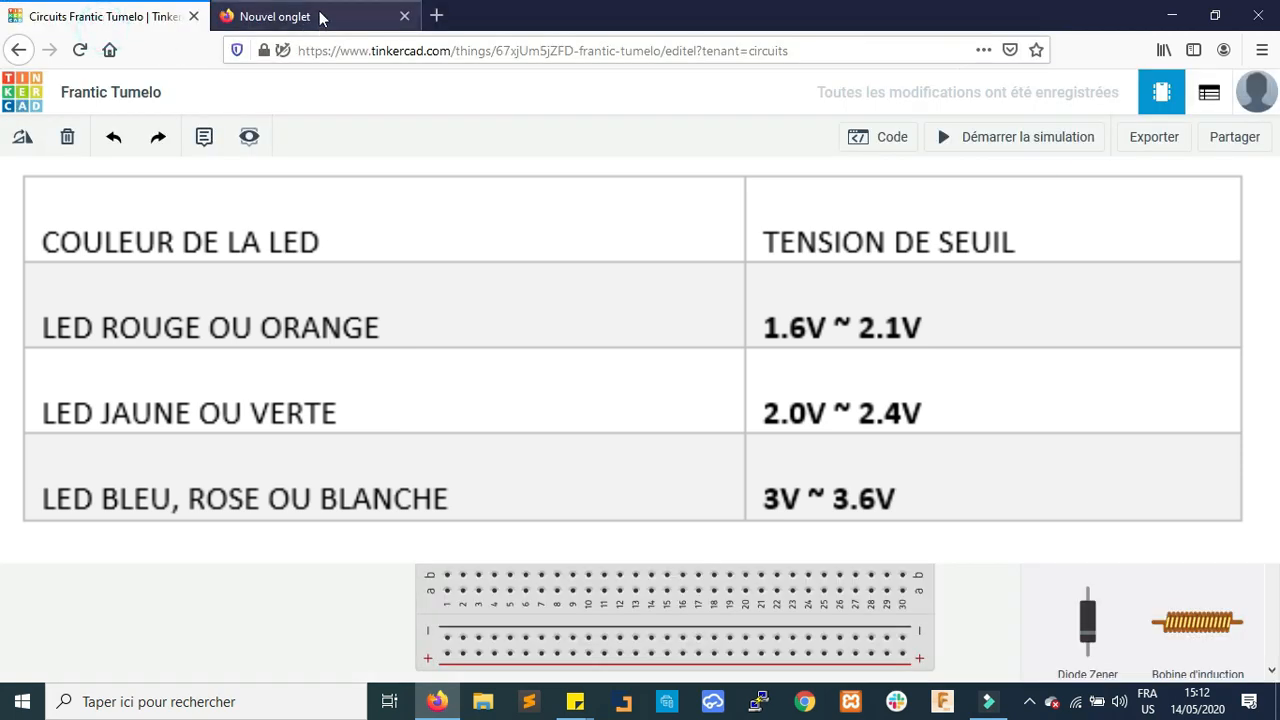
pyautogui.click(404, 16)
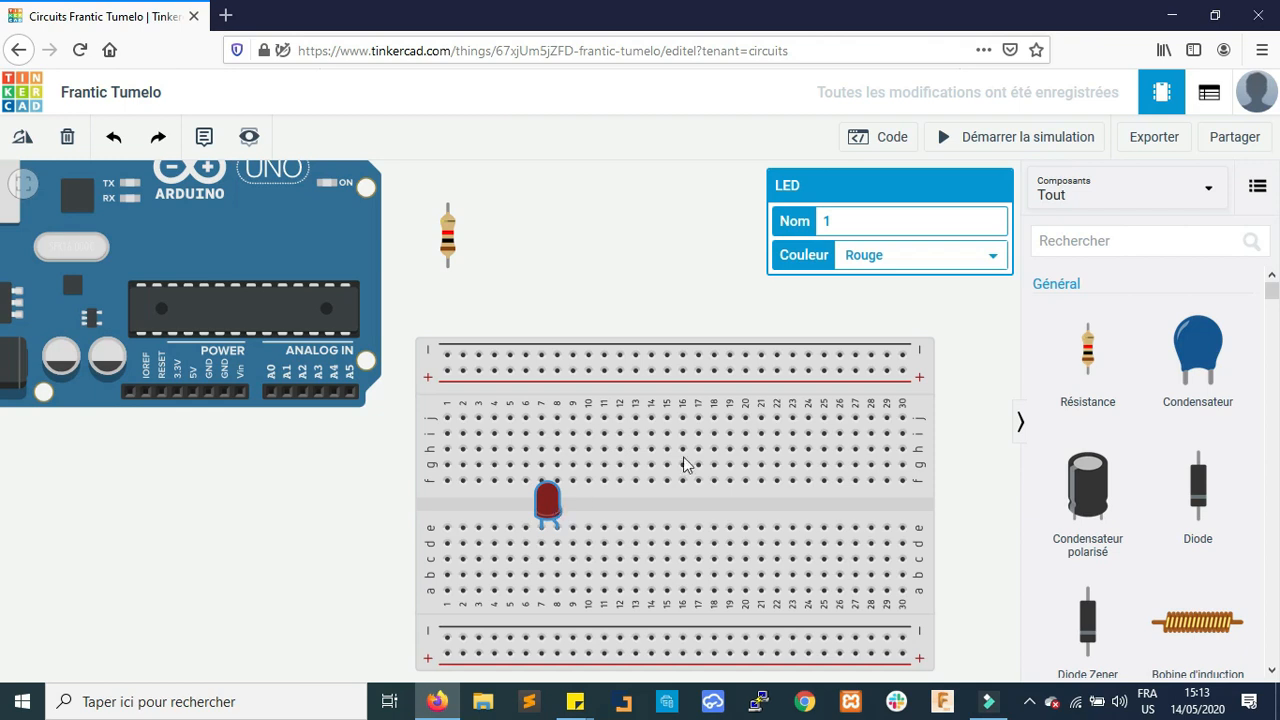
# - Try the colours Vert and Bleu on the LED and return it to Rouge
pyautogui.click(992, 257)
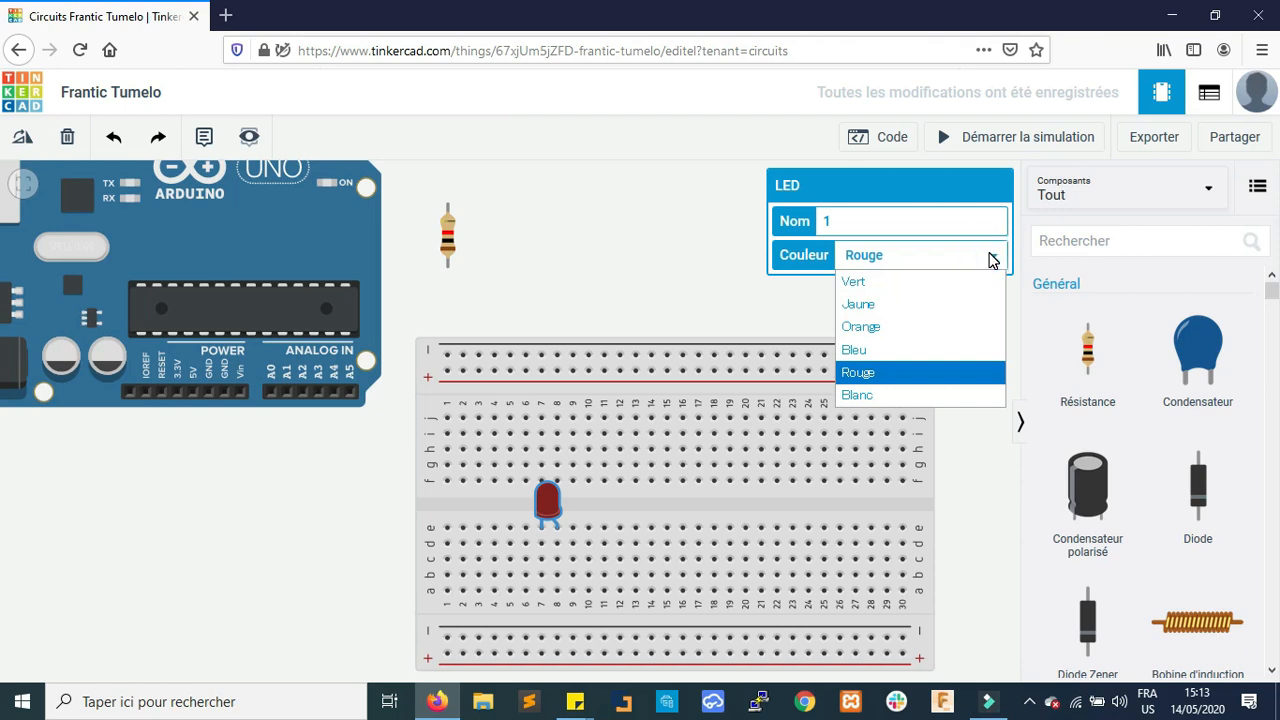
pyautogui.click(913, 282)
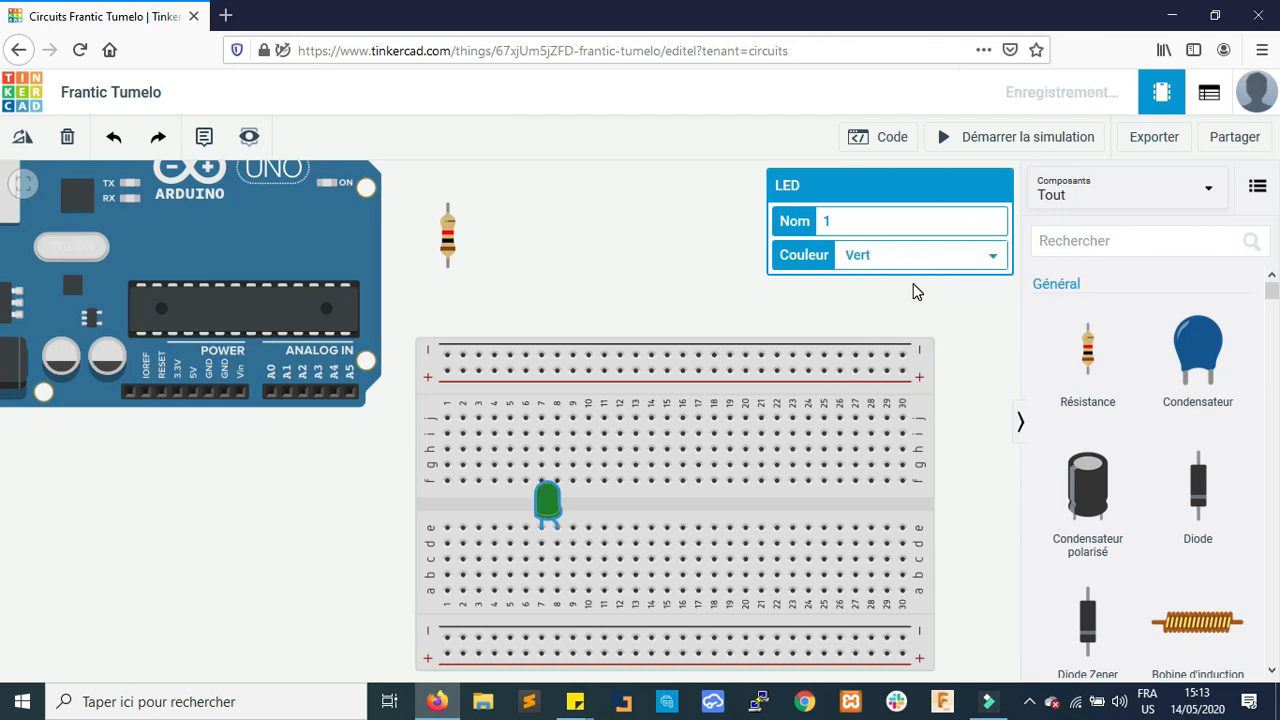
pyautogui.click(988, 259)
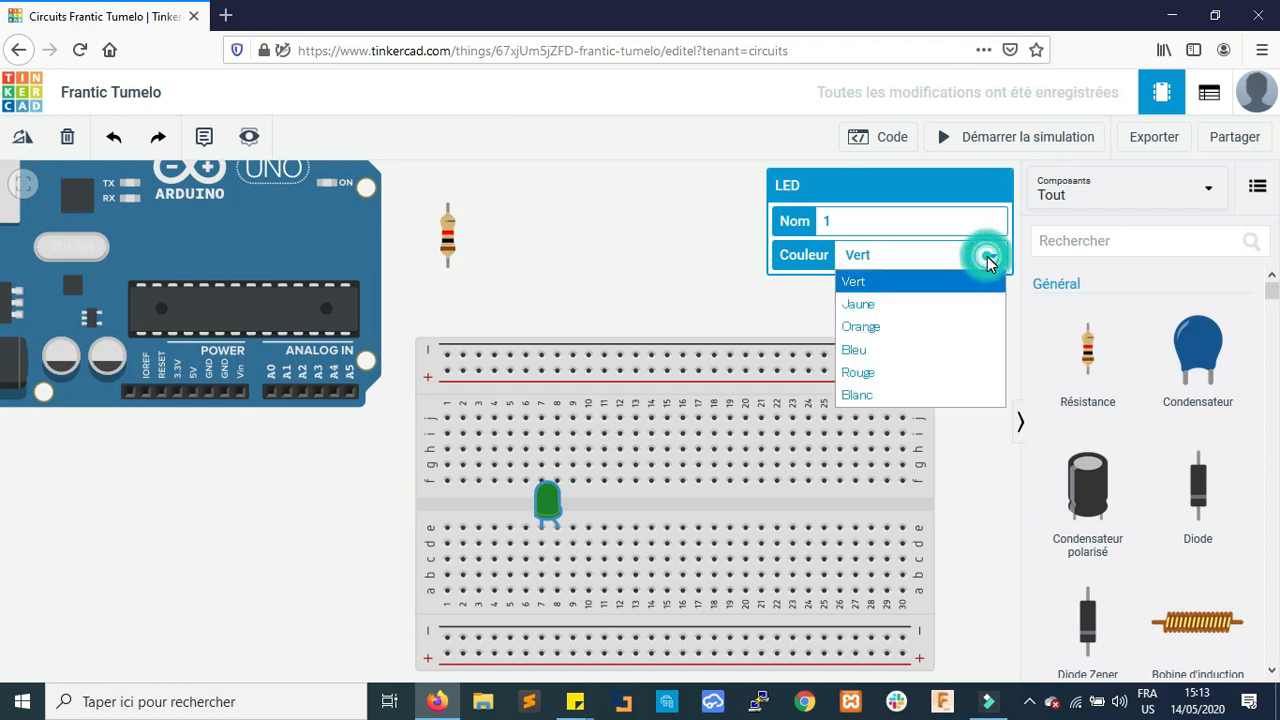
pyautogui.click(970, 350)
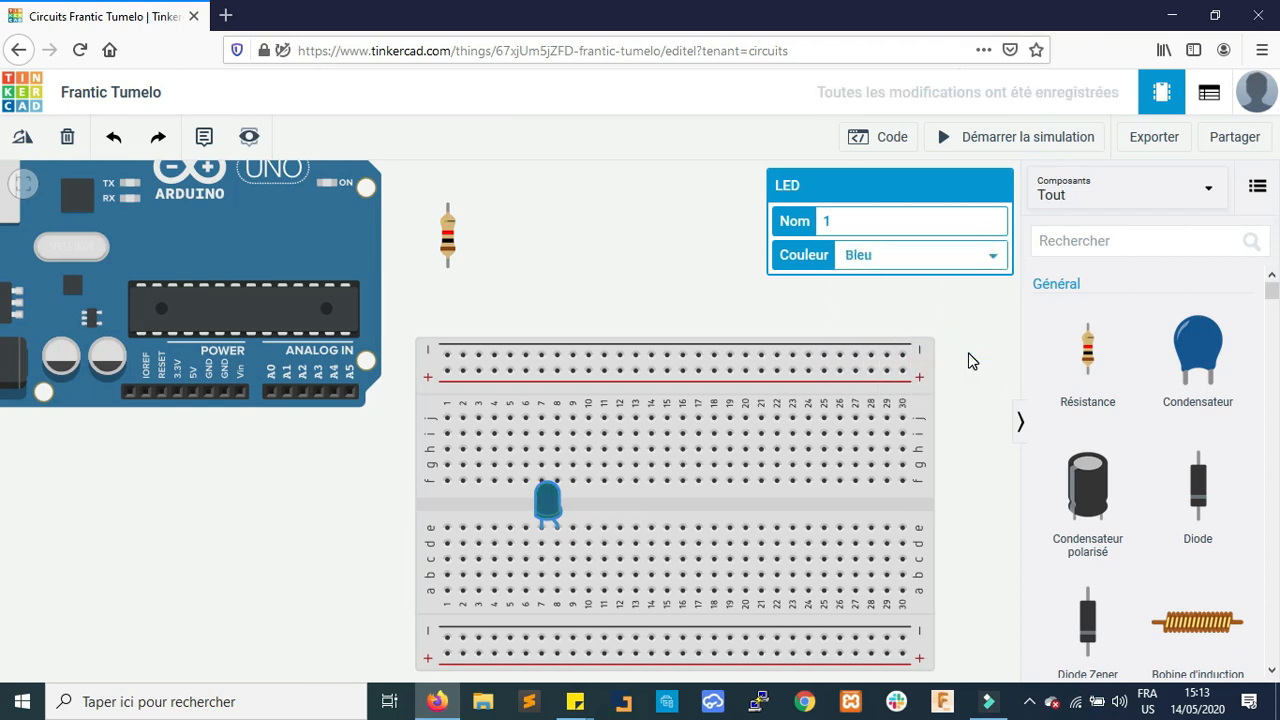
pyautogui.click(991, 257)
pyautogui.click(960, 285)
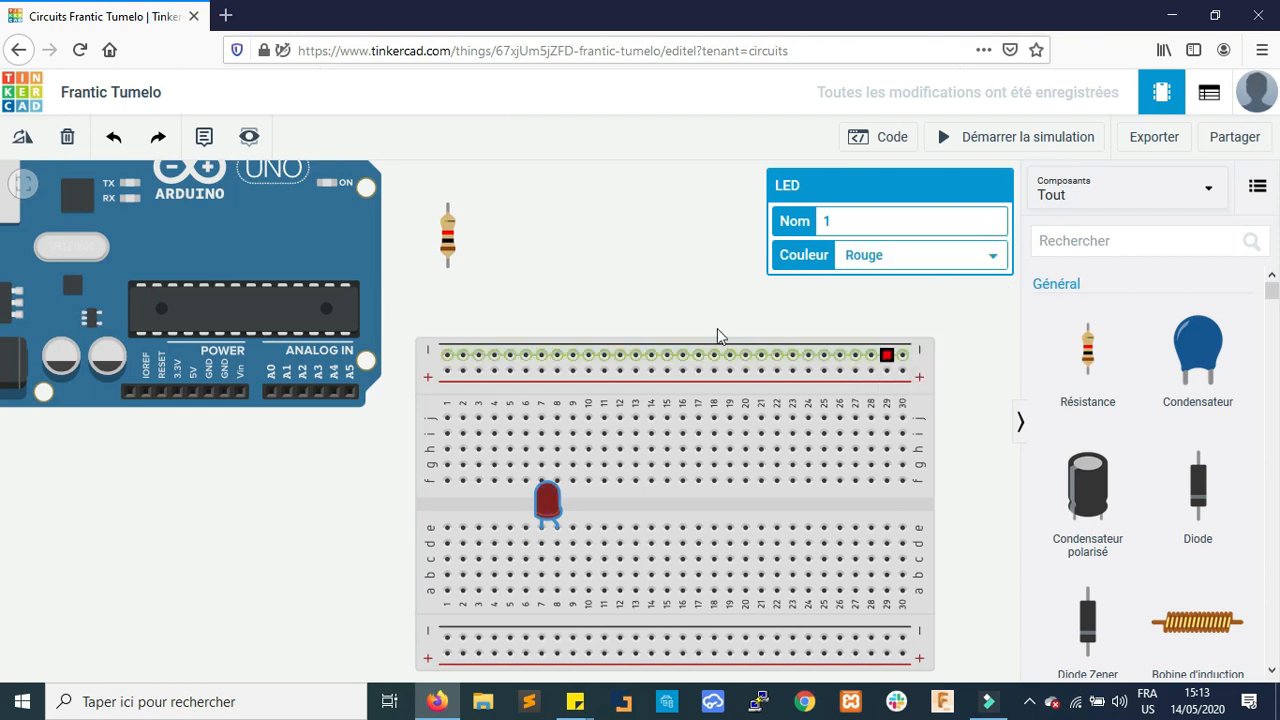
# - Set the resistor's resistance to 220 Ω
pyautogui.click(447, 237)
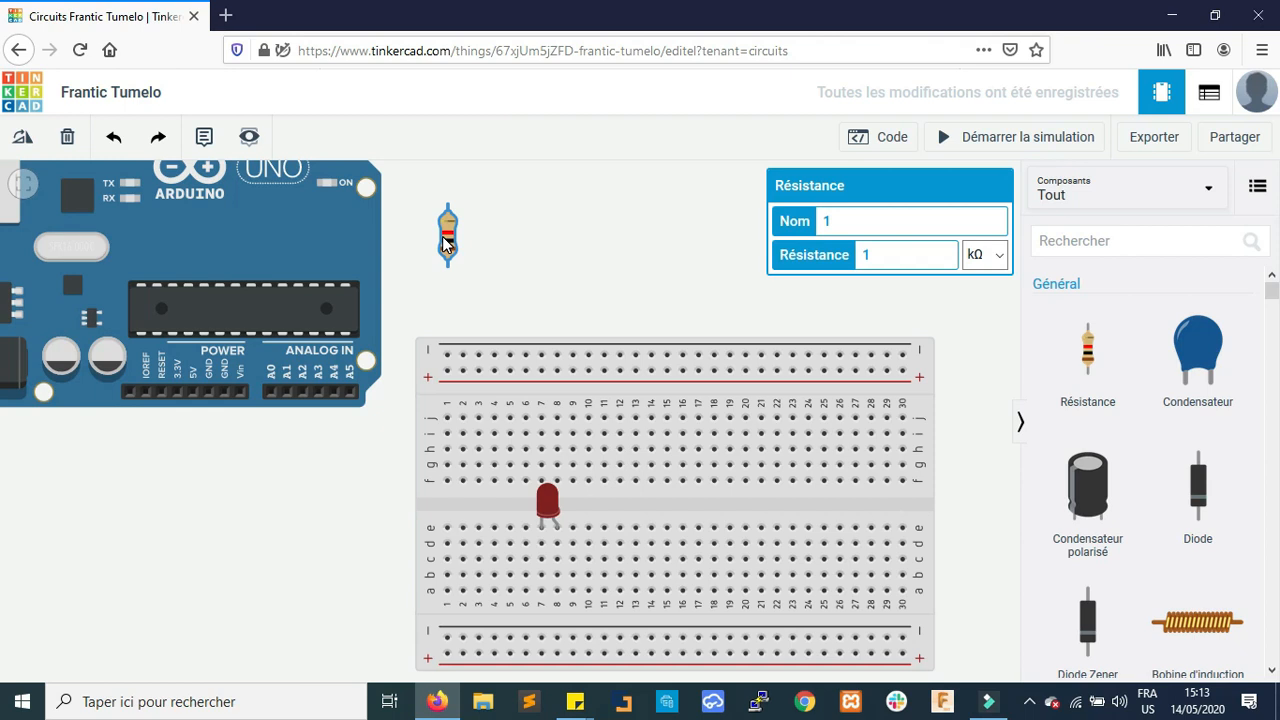
pyautogui.click(888, 251)
pyautogui.doubleClick(888, 251)
pyautogui.write('220')
pyautogui.click(985, 255)
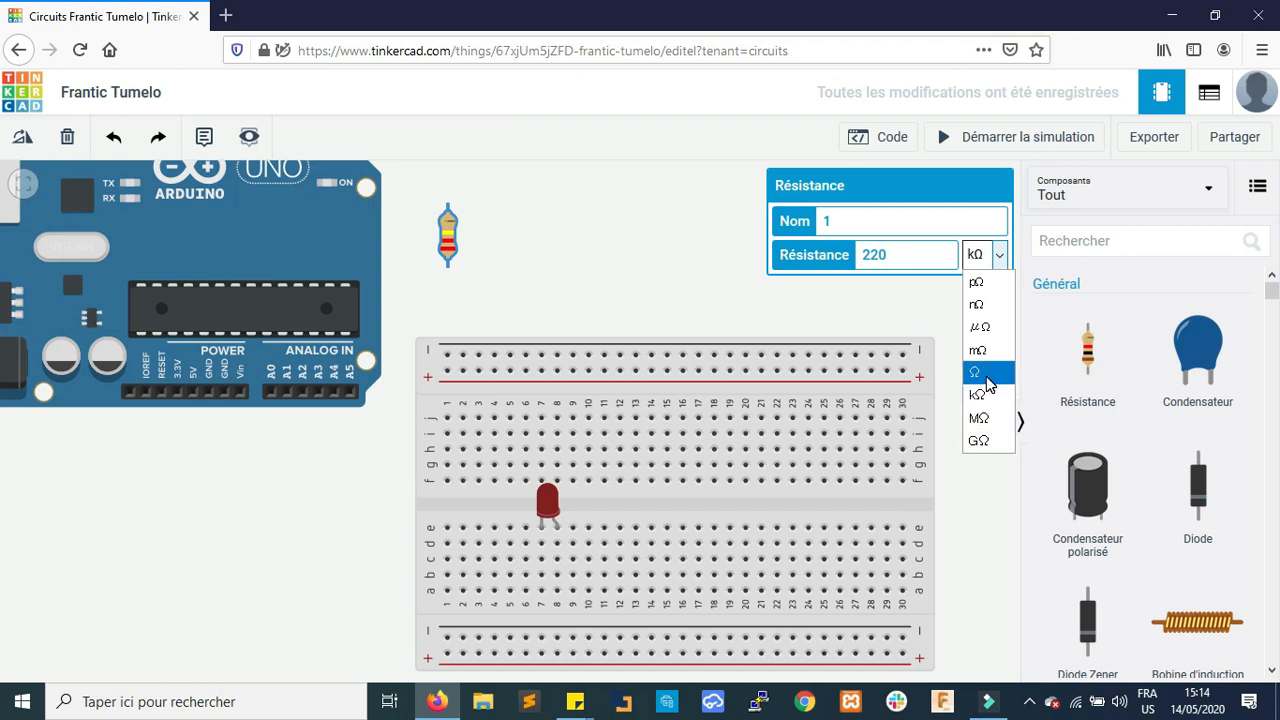
pyautogui.click(985, 376)
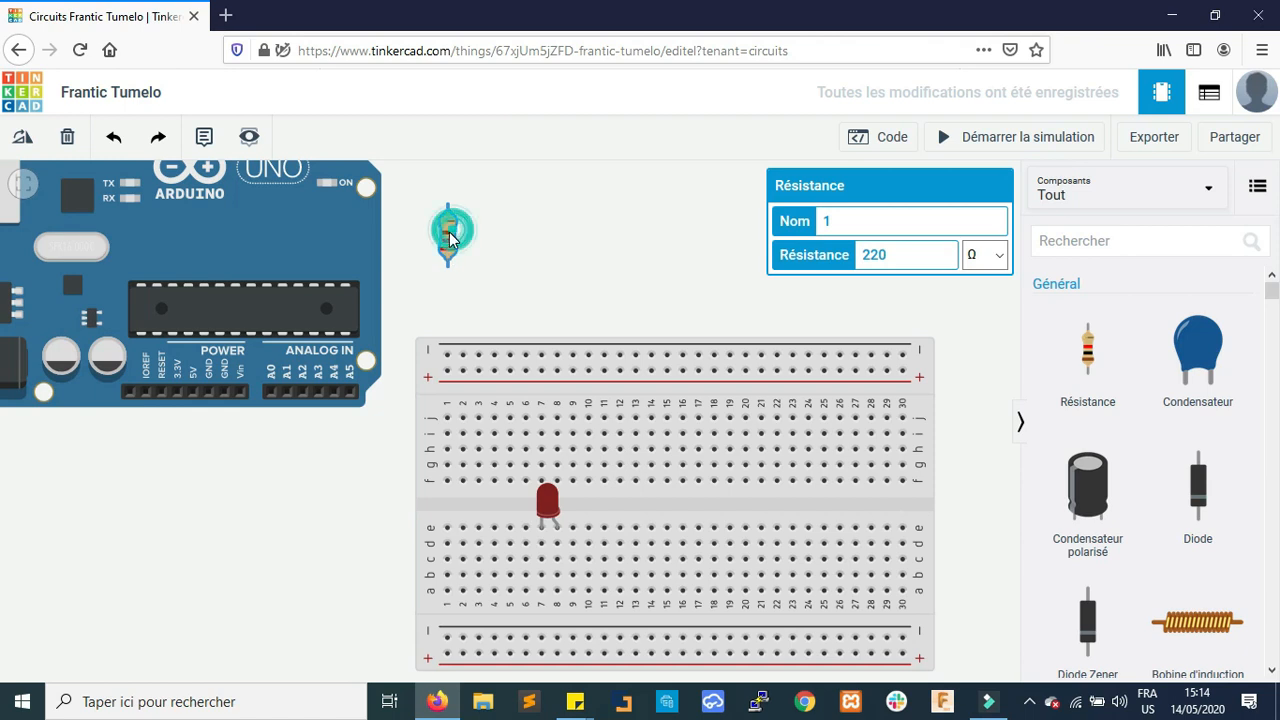
# - Shift the resistor along above the breadboard and try the units MΩ and kΩ on it before restoring Ω
pyautogui.moveTo(452, 252); pyautogui.dragTo(490, 298)
pyautogui.moveTo(568, 291); pyautogui.dragTo(592, 292)
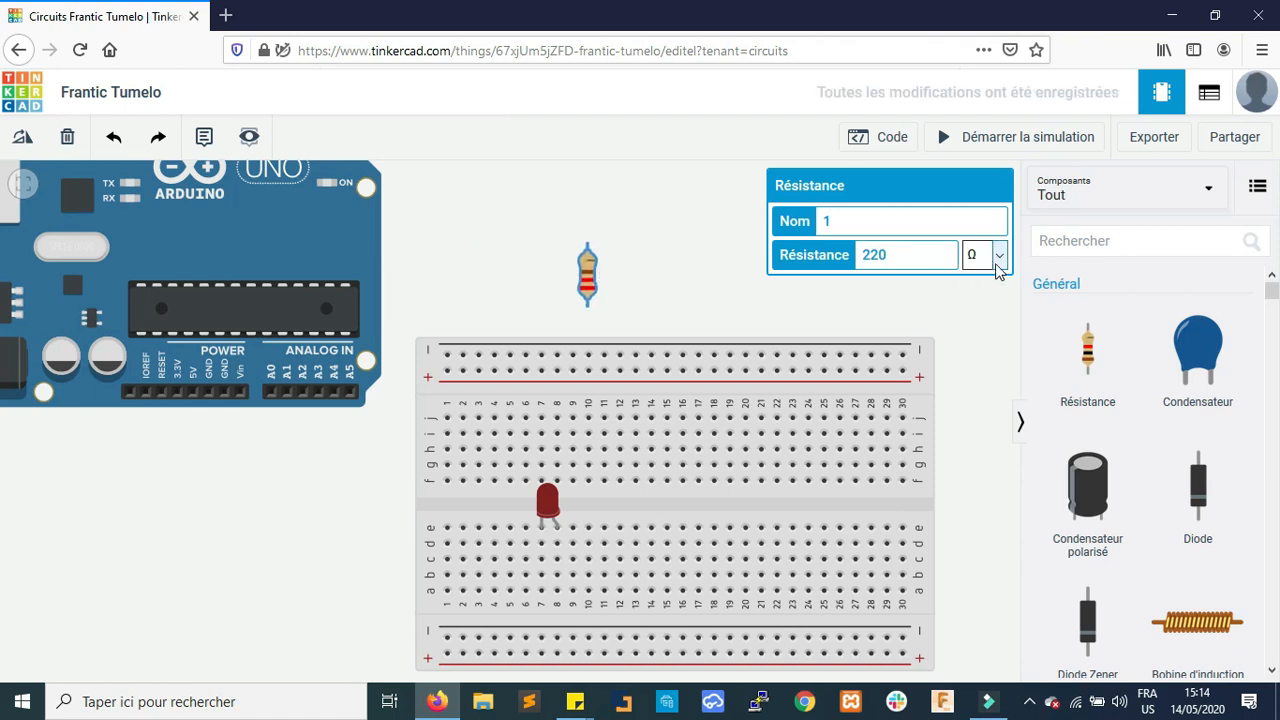
pyautogui.click(997, 256)
pyautogui.click(985, 418)
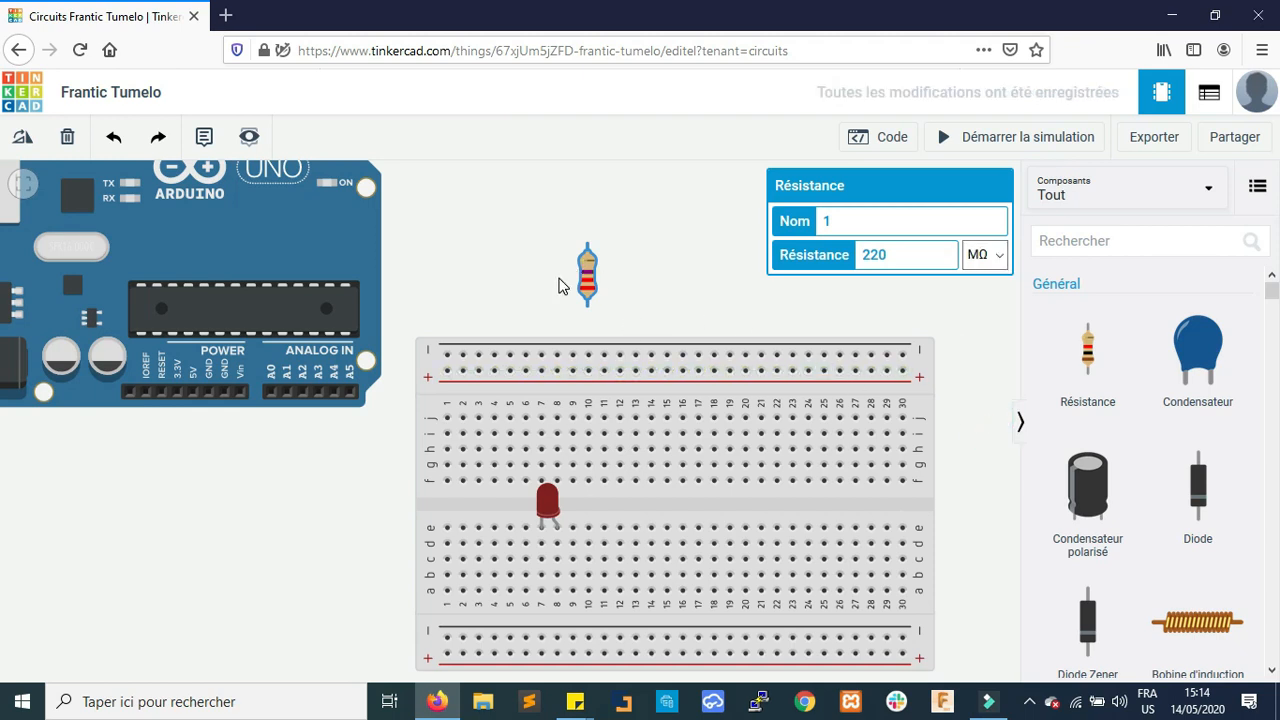
pyautogui.click(993, 256)
pyautogui.click(978, 394)
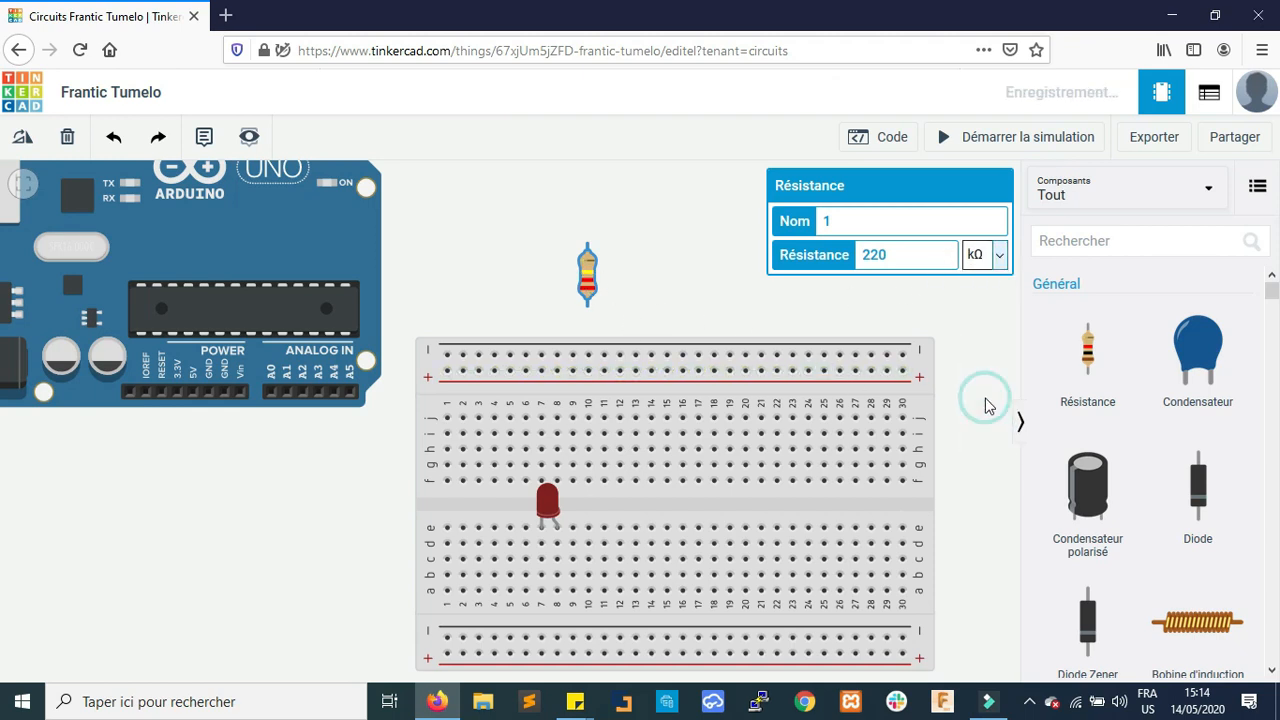
pyautogui.click(997, 255)
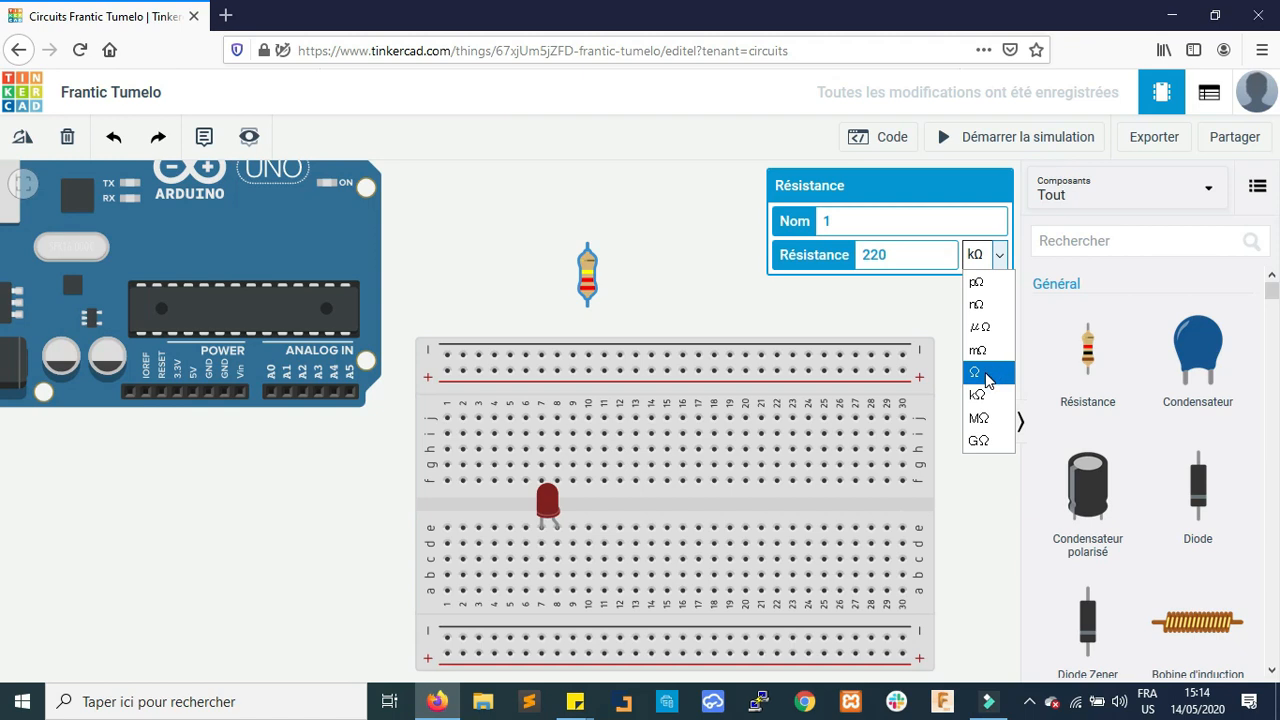
pyautogui.click(985, 373)
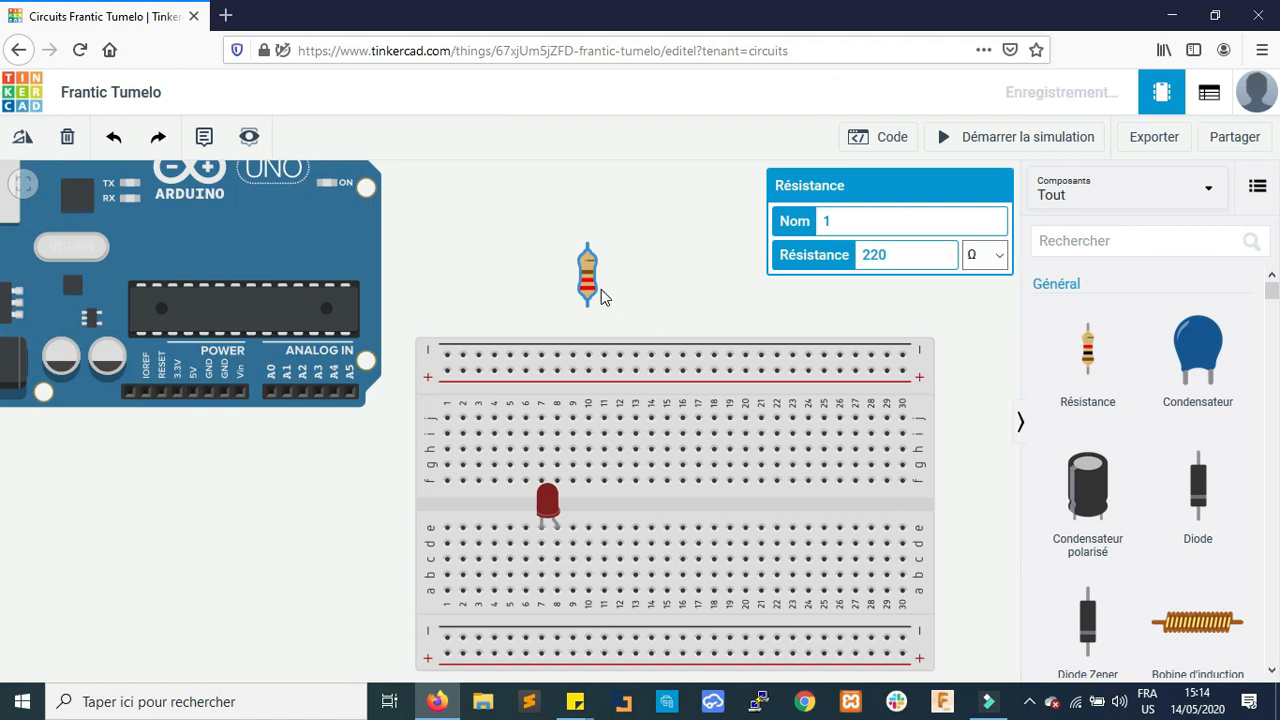
# - Place the resistor across the breadboard's centre gap in column 16, with its leads in rows f and d
pyautogui.moveTo(586, 275); pyautogui.dragTo(683, 512)
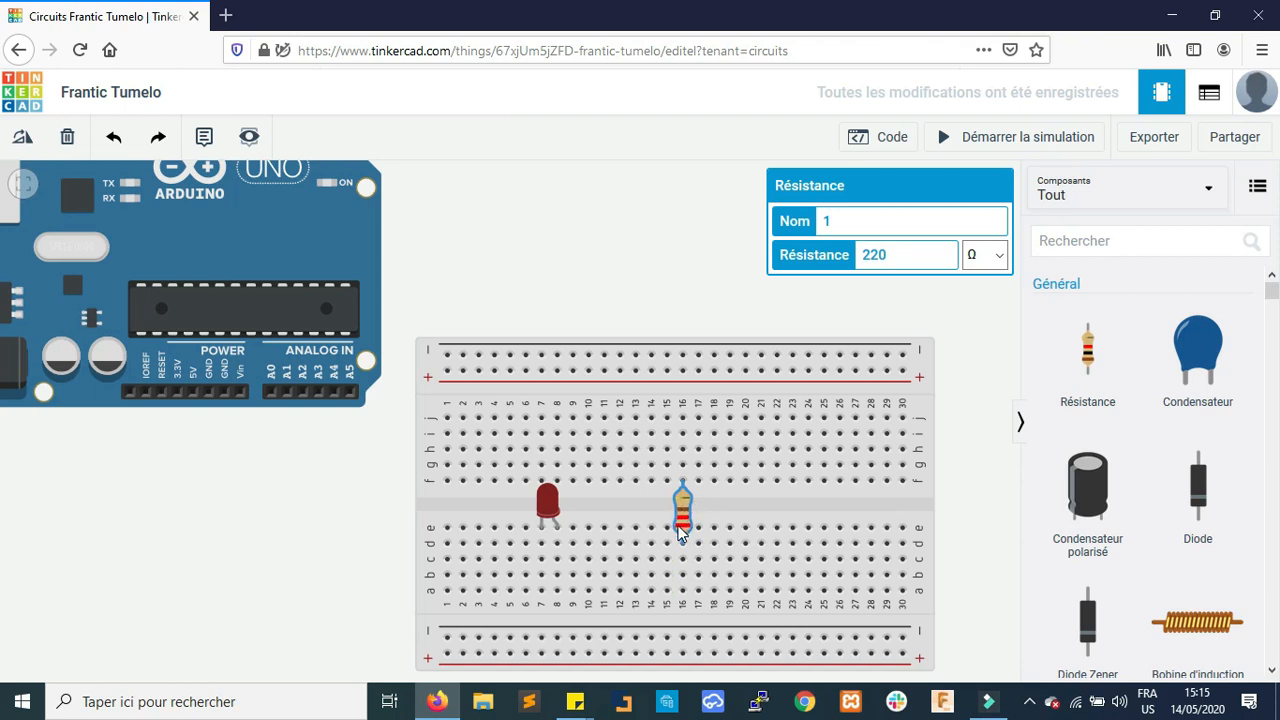
pyautogui.click(682, 559)
pyautogui.press('Escape')
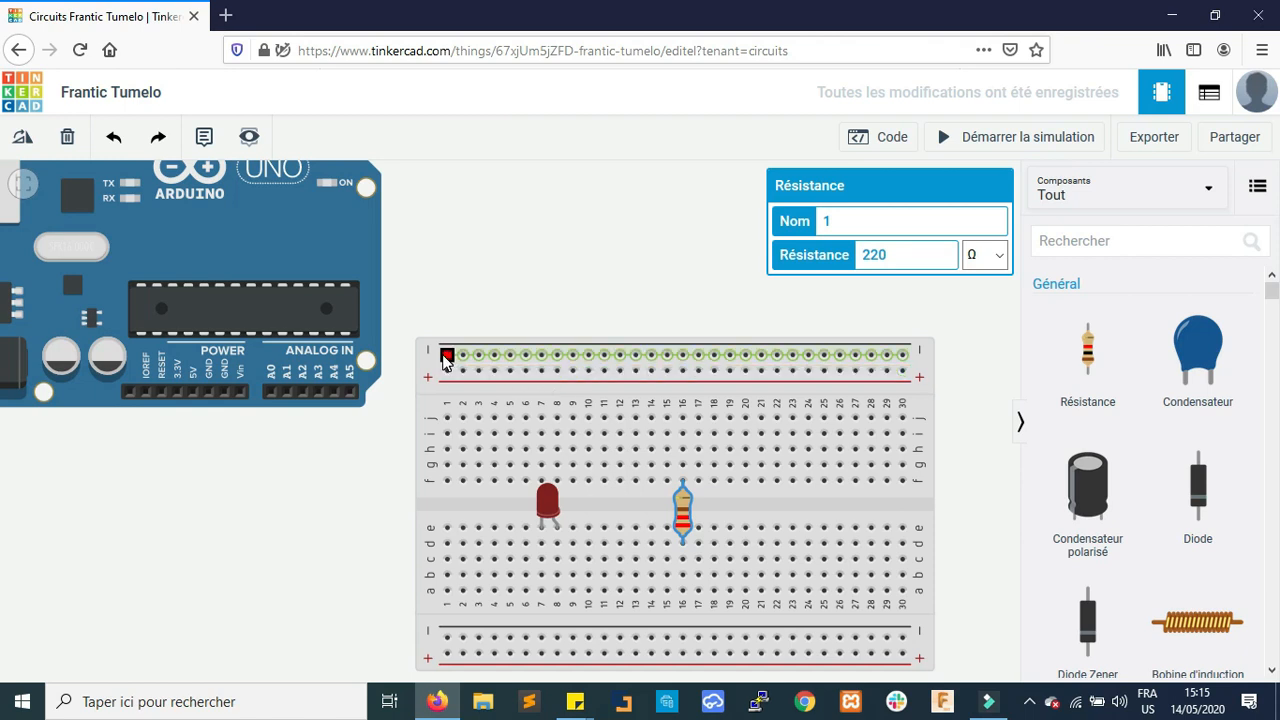
# - Wire the Arduino's GND pin to the first hole of the breadboard's upper negative rail
pyautogui.click(209, 390)
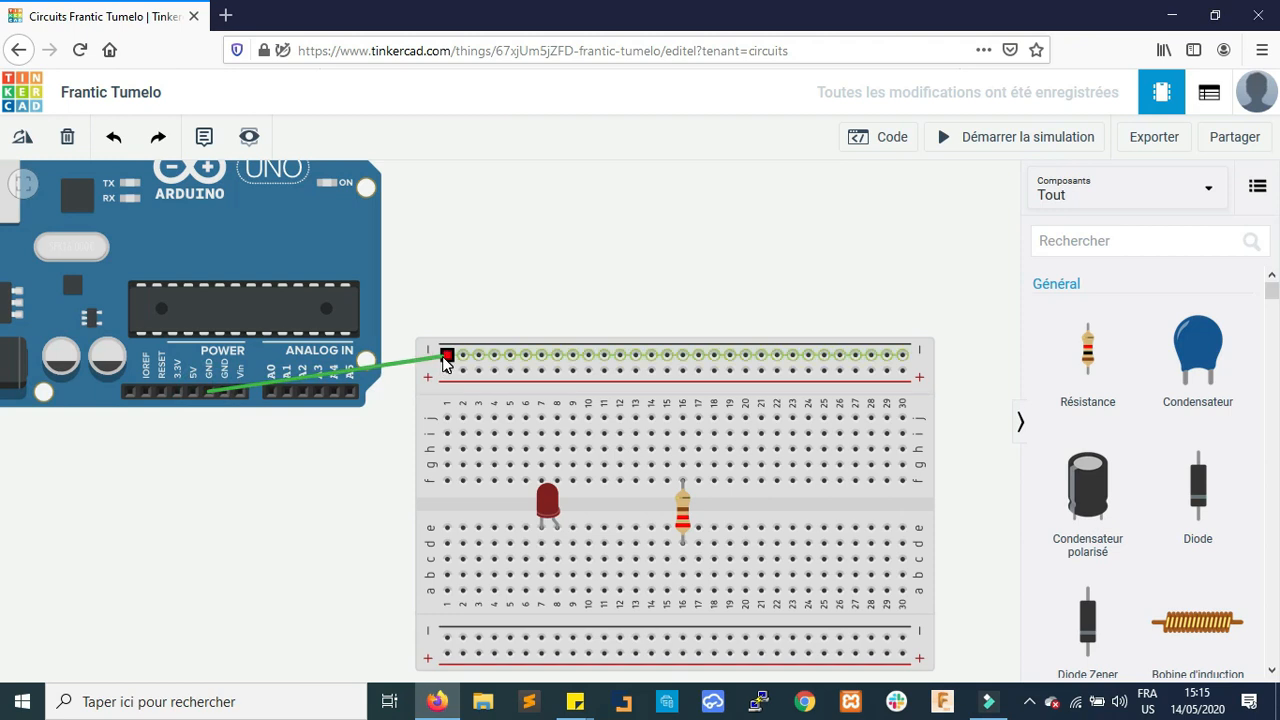
pyautogui.click(447, 356)
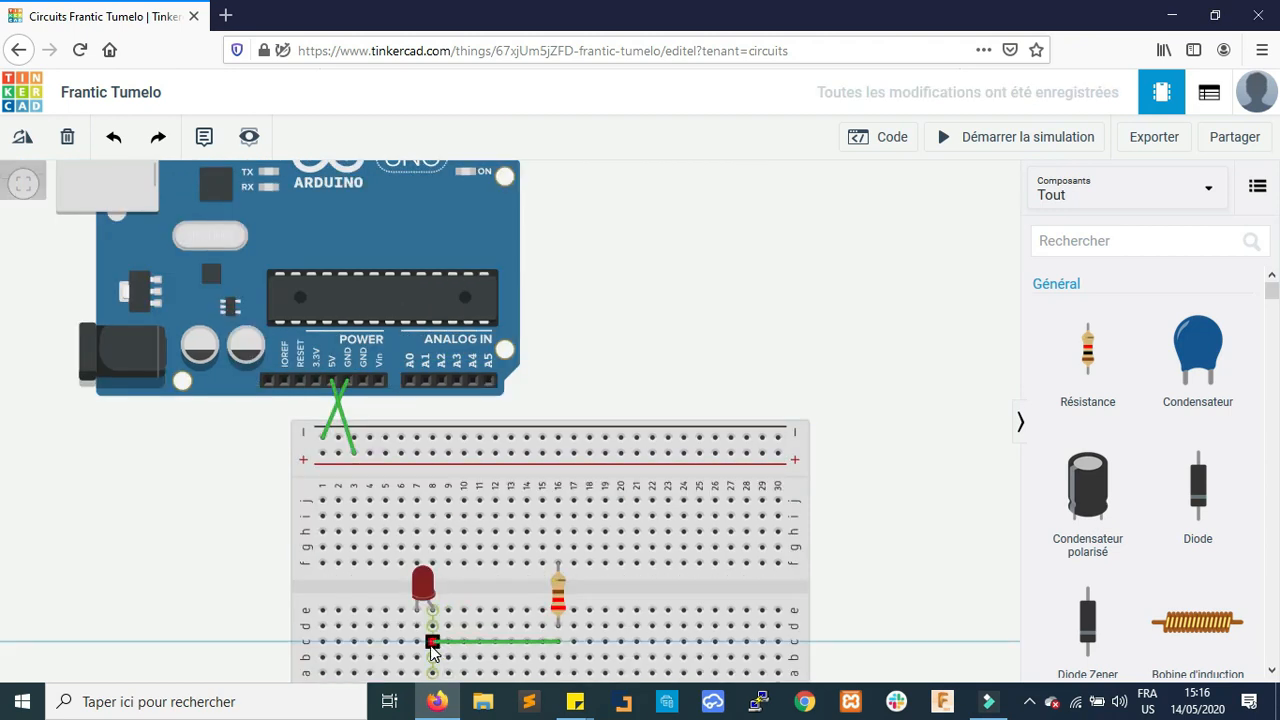
# - Wire the LED and resistor in series between the upper rails: c16 to c8, c7 to the negative rail, and j16 to the positive rail
pyautogui.click(431, 642)
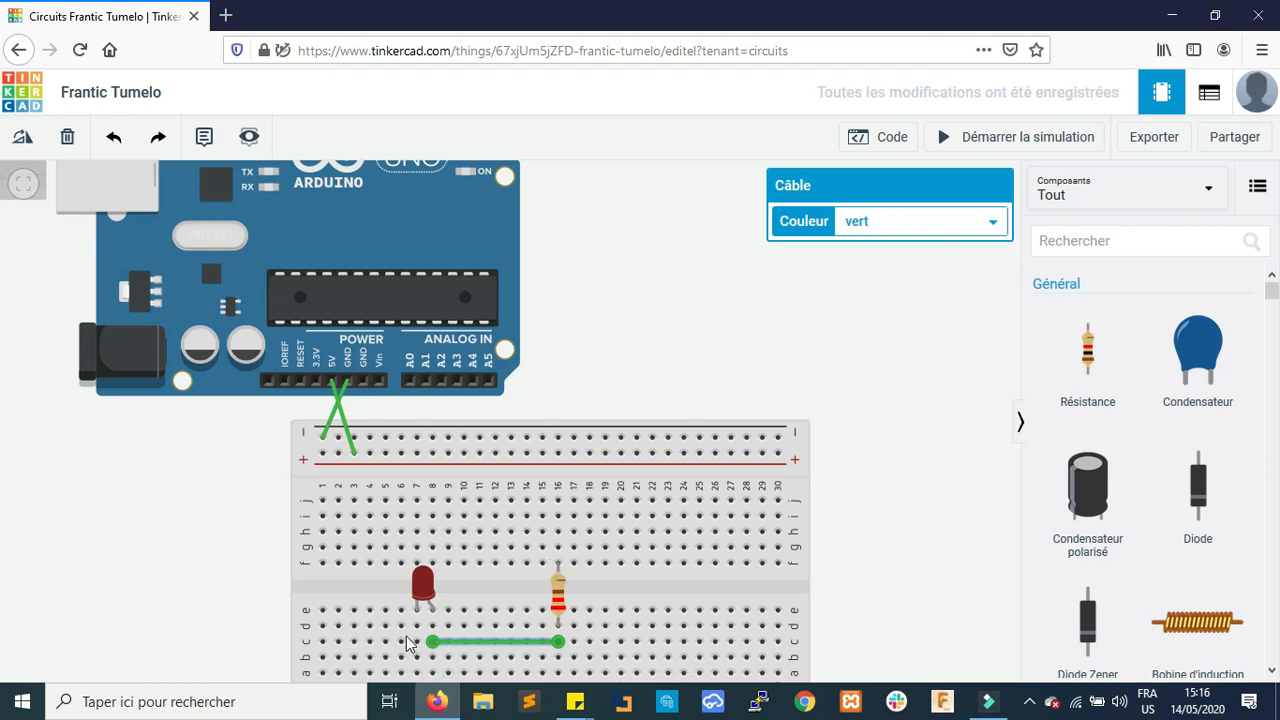
pyautogui.click(417, 642)
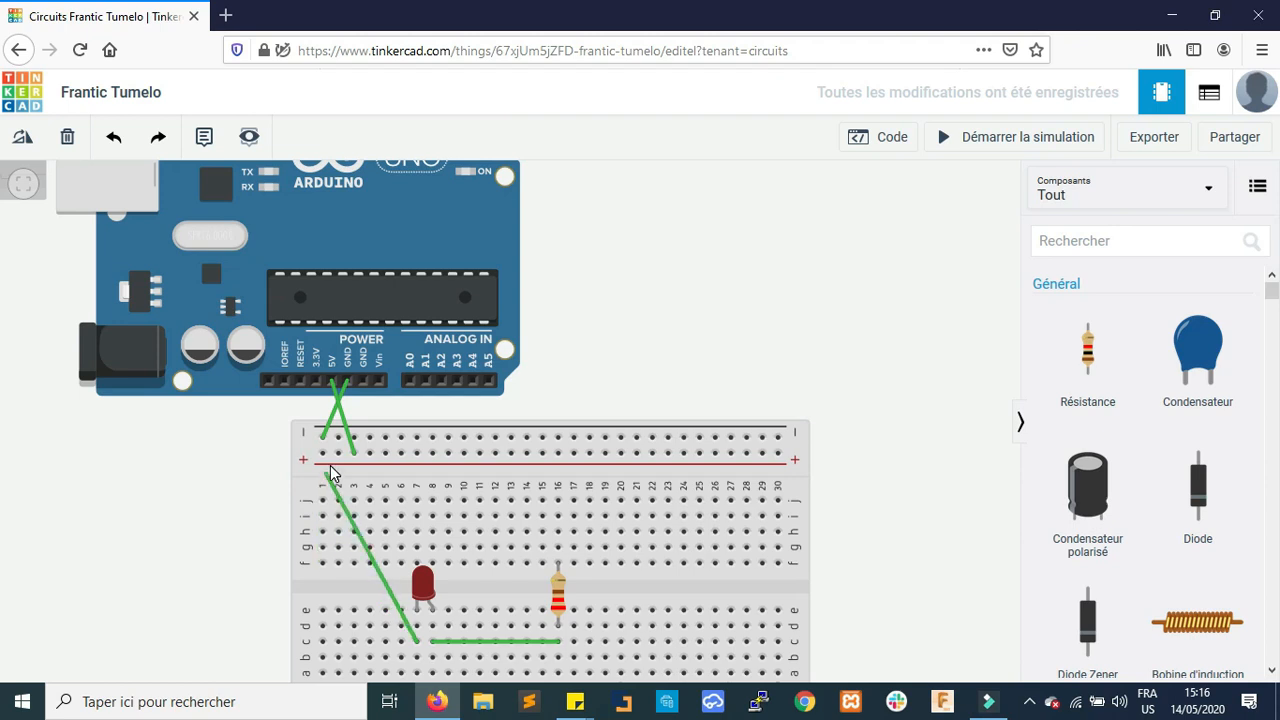
pyautogui.click(401, 438)
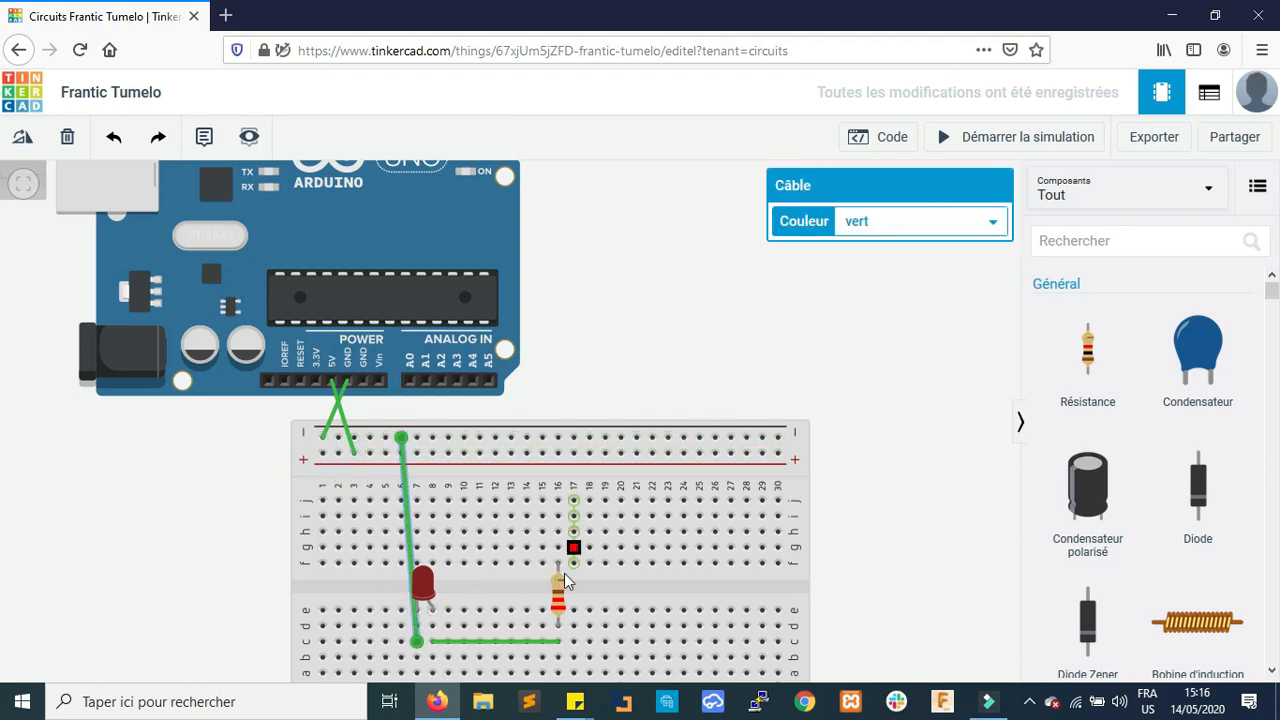
pyautogui.click(558, 500)
pyautogui.click(558, 453)
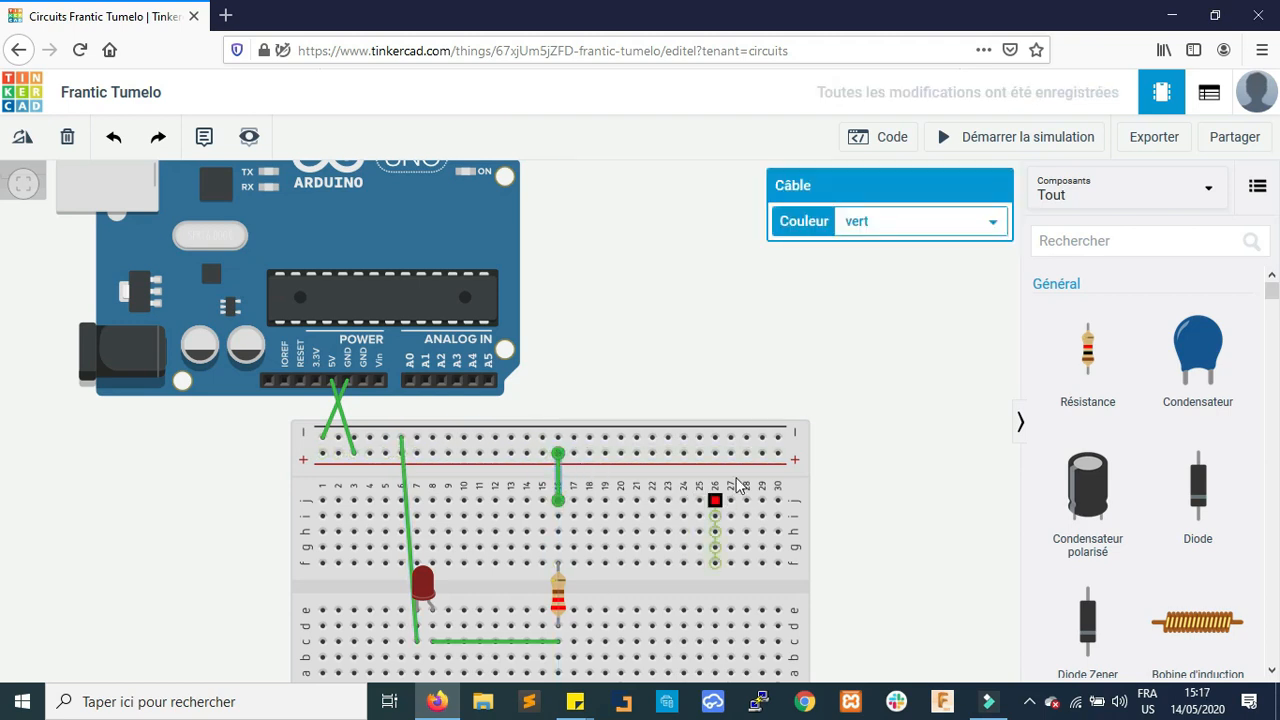
pyautogui.moveTo(613, 589); pyautogui.dragTo(626, 558)
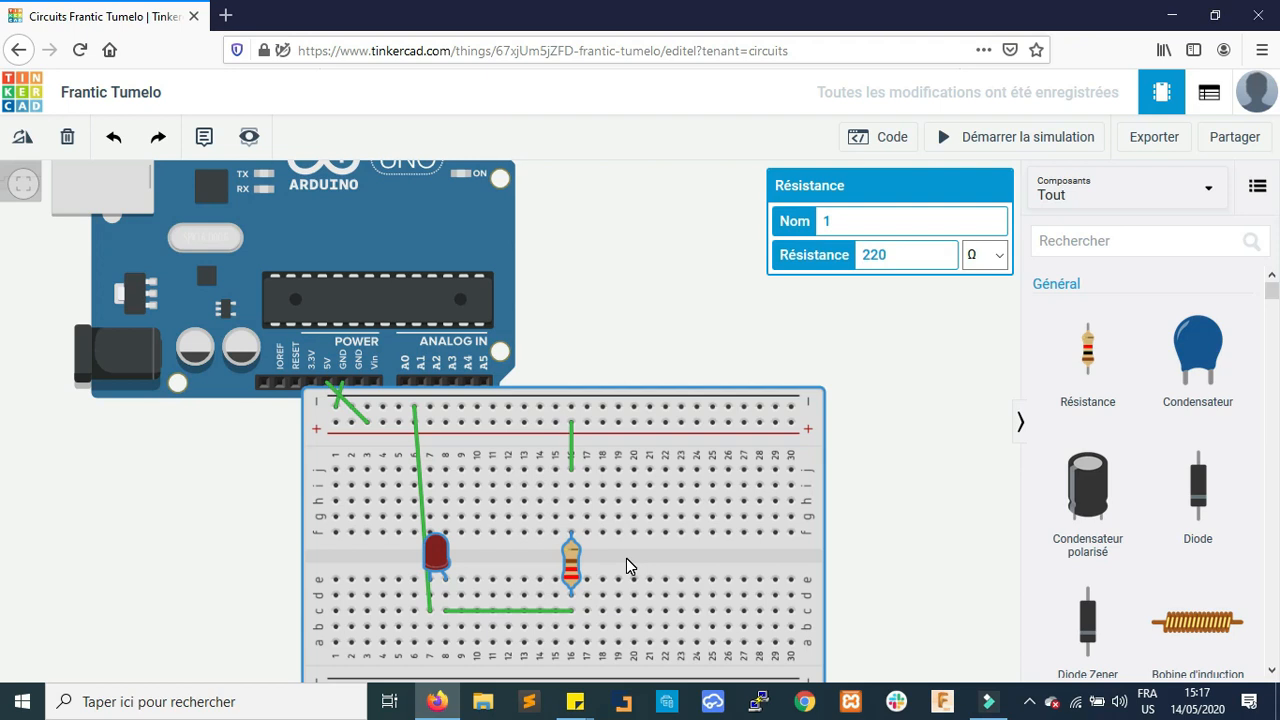
pyautogui.click(508, 571)
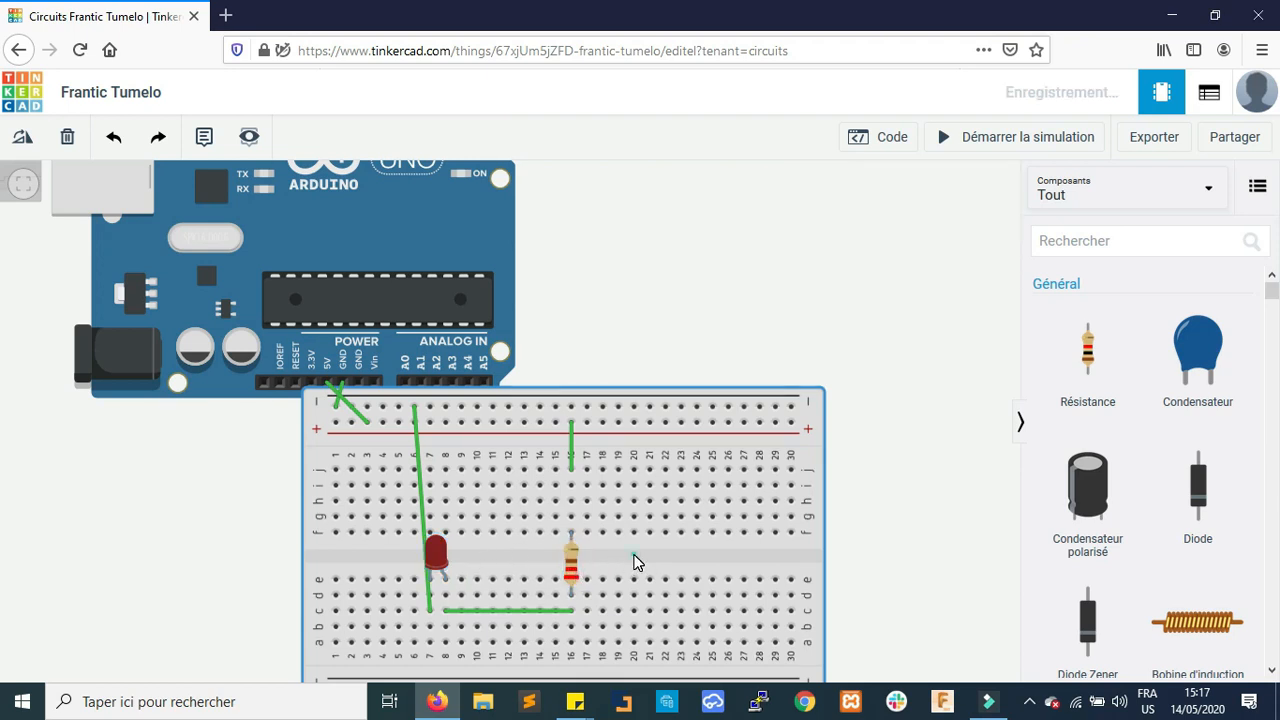
pyautogui.hotkey('ctrl', 'z')
pyautogui.hotkey('ctrl', 'z')
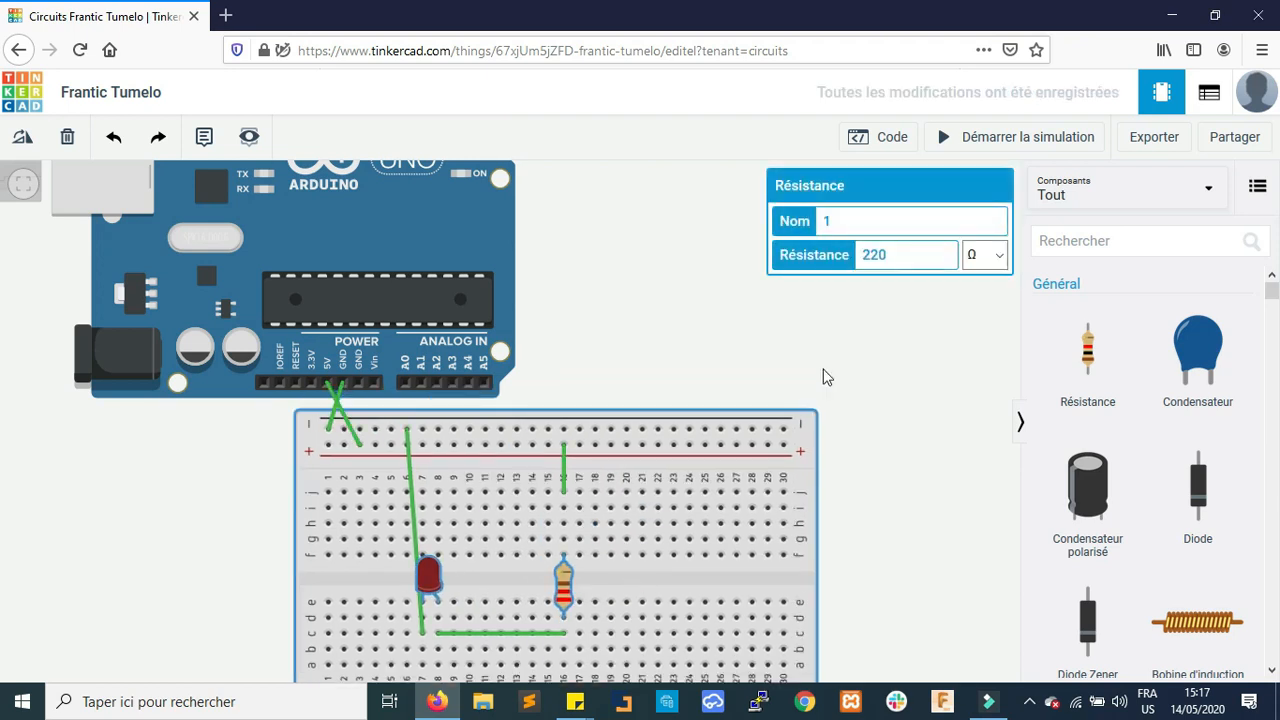
# - Deselect the breadboard and start the simulation of the LED circuit
pyautogui.click(826, 377)
pyautogui.click(1022, 140)
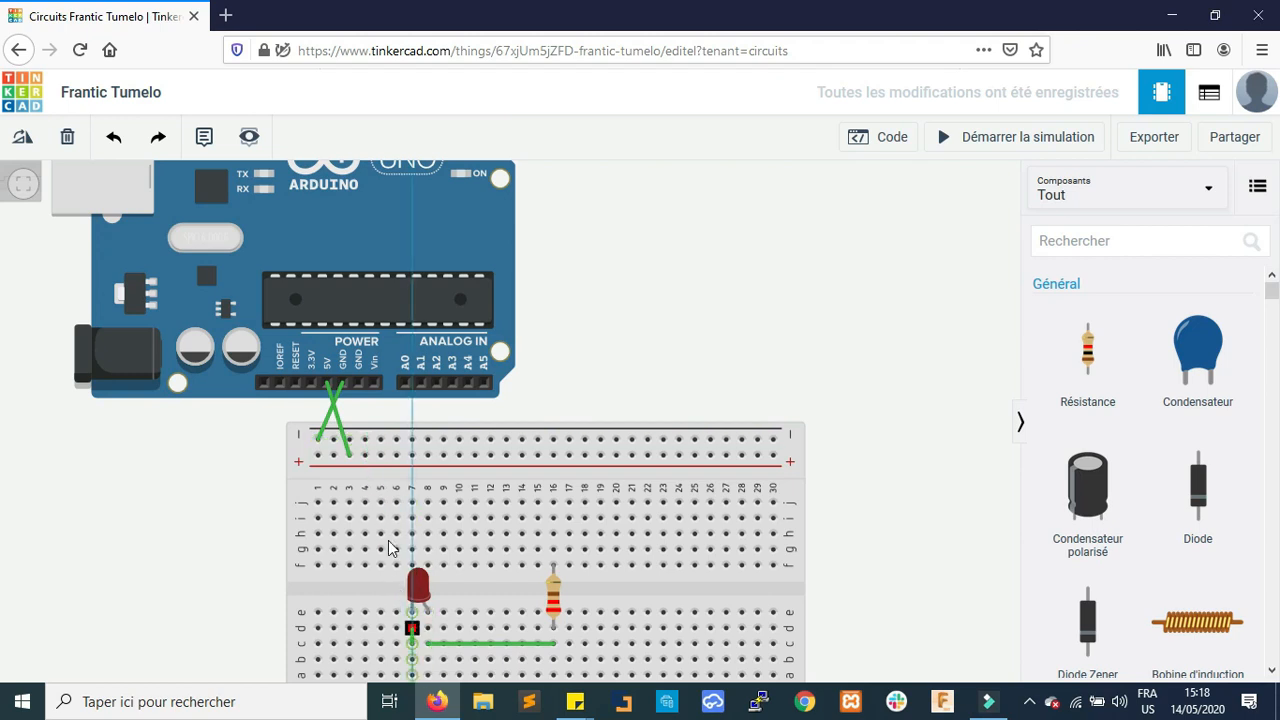
# - Finish the wire from hole c7 to the upper negative rail at column 4 and delete the Arduino's 5V wire
pyautogui.click(365, 440)
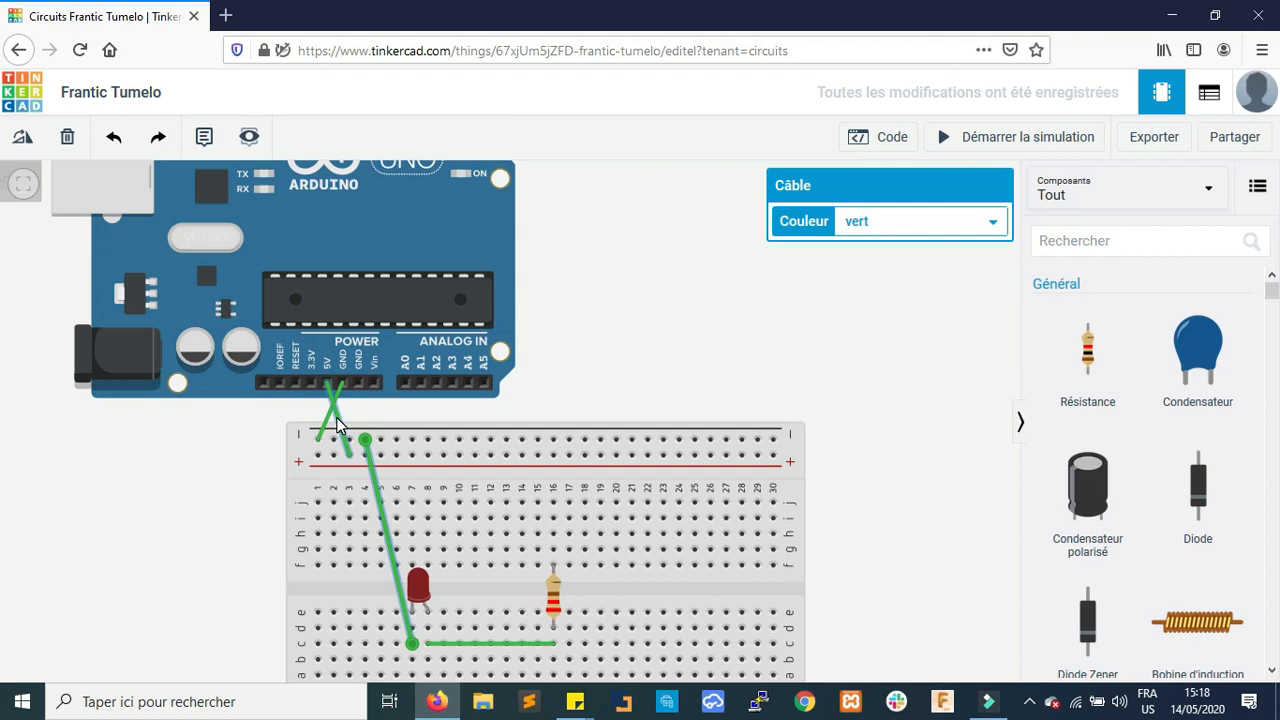
pyautogui.click(336, 417)
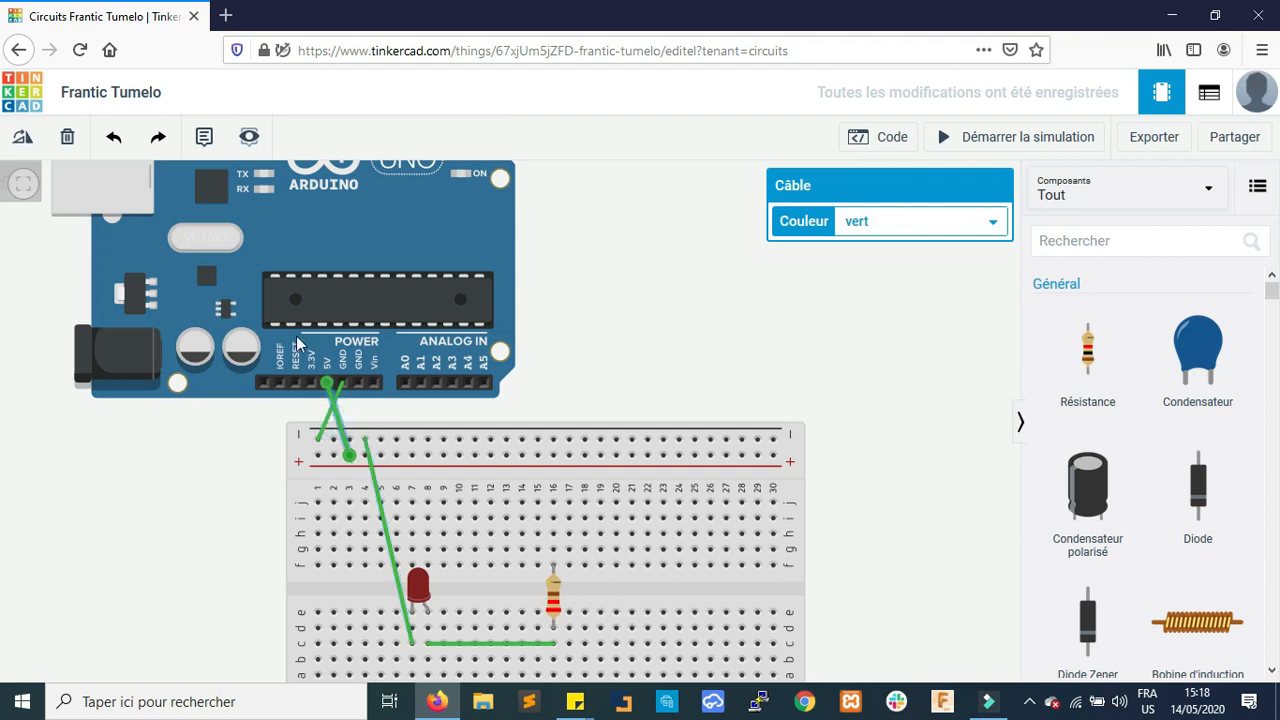
pyautogui.click(72, 138)
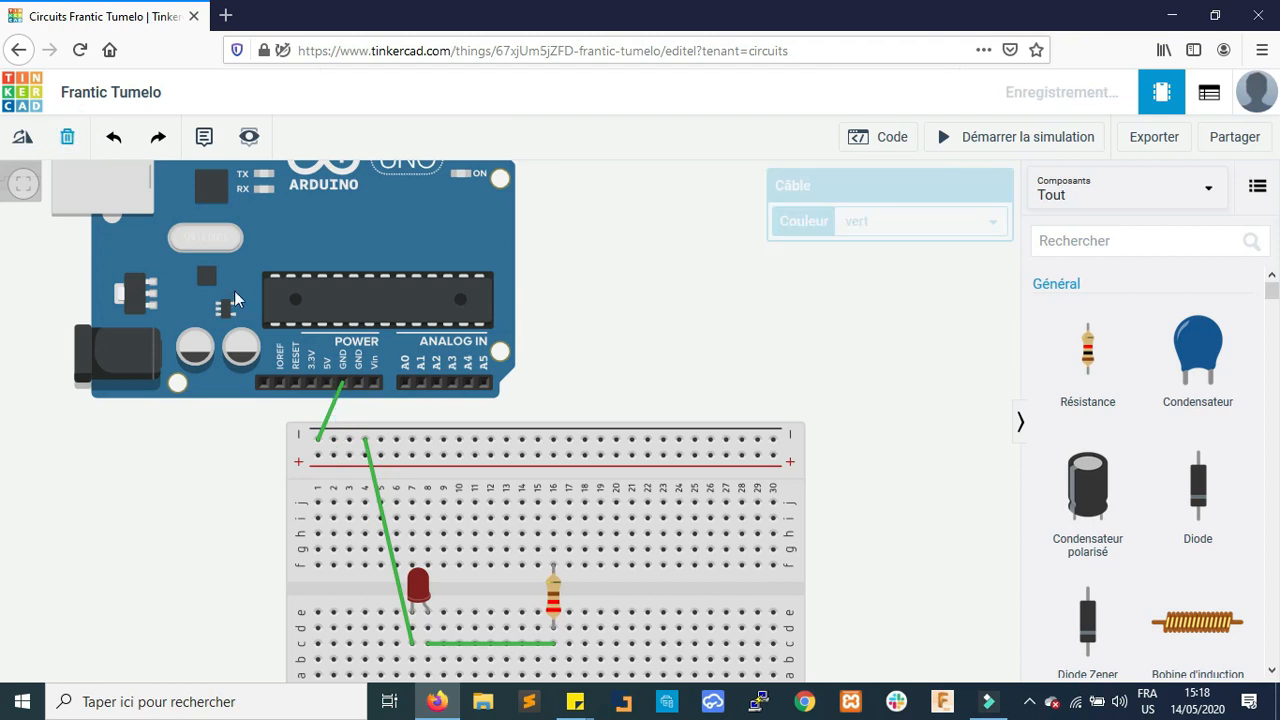
# - Wire breadboard hole j16, above the resistor, to the Arduino's digital pin 7
pyautogui.click(553, 502)
pyautogui.scroll(-1, 549, 350)
pyautogui.scroll(-3, 549, 350)
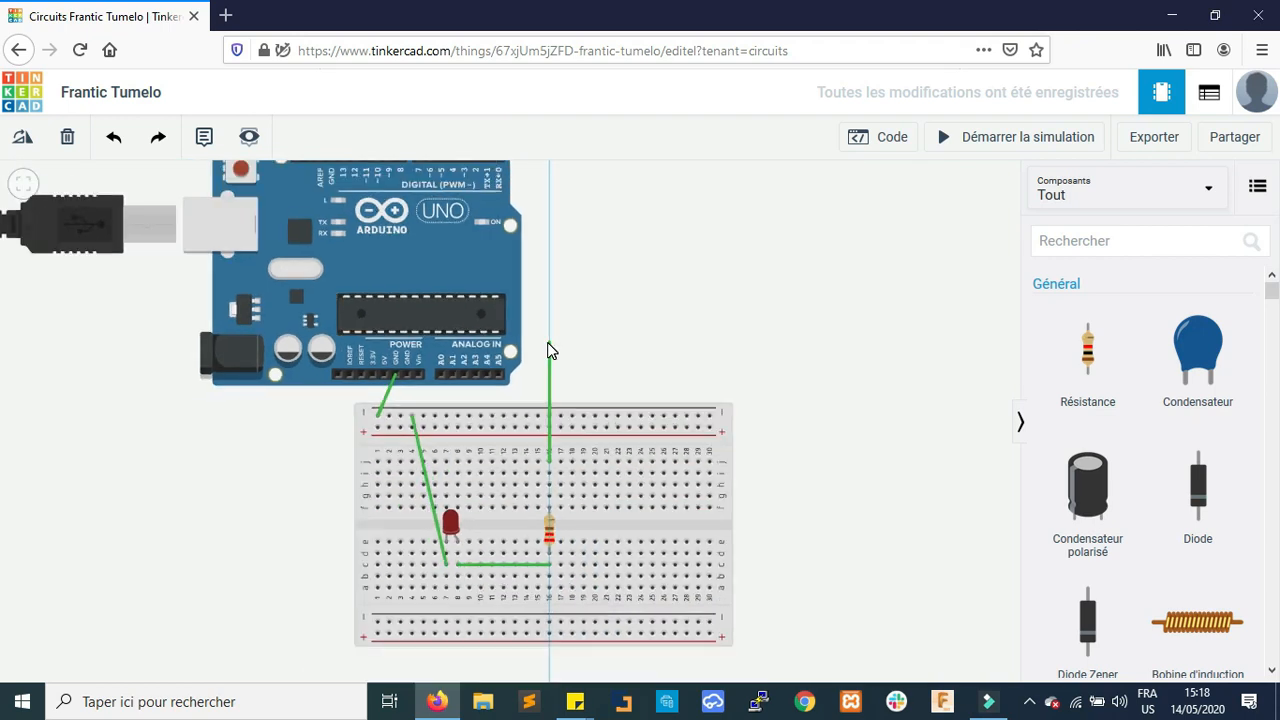
pyautogui.click(443, 192)
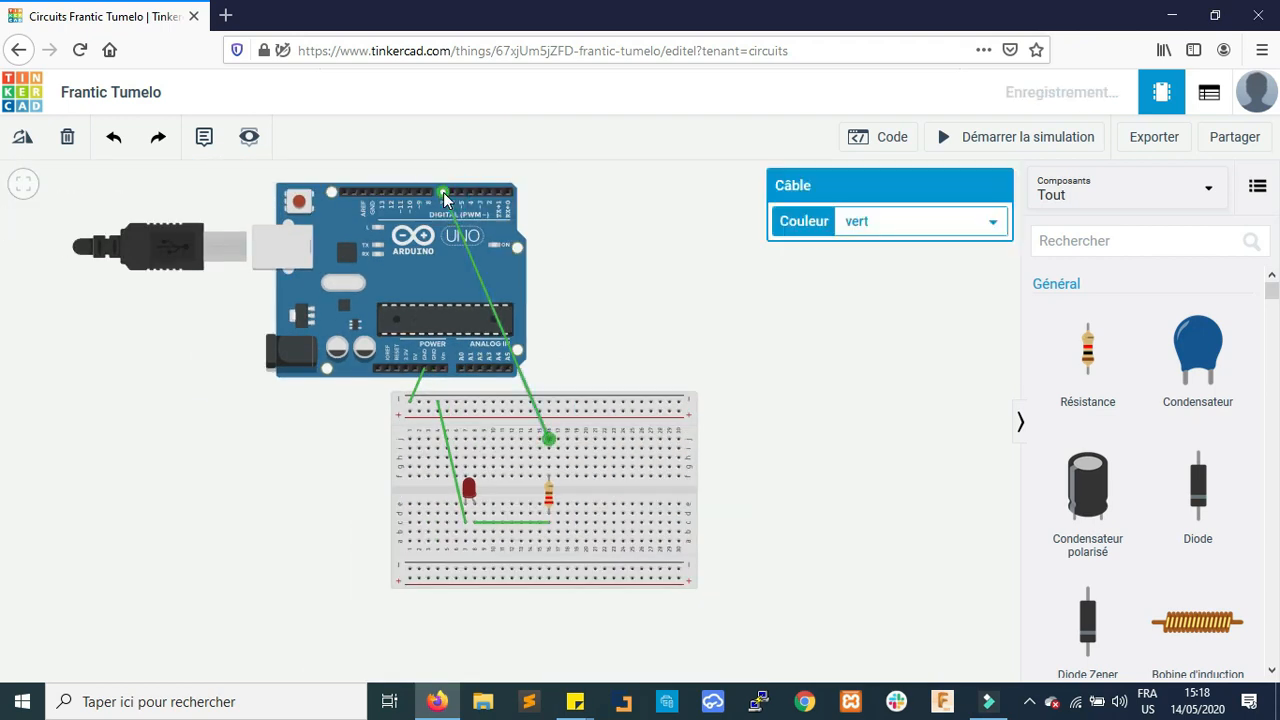
# - Rename the red LED as Led
pyautogui.click(469, 491)
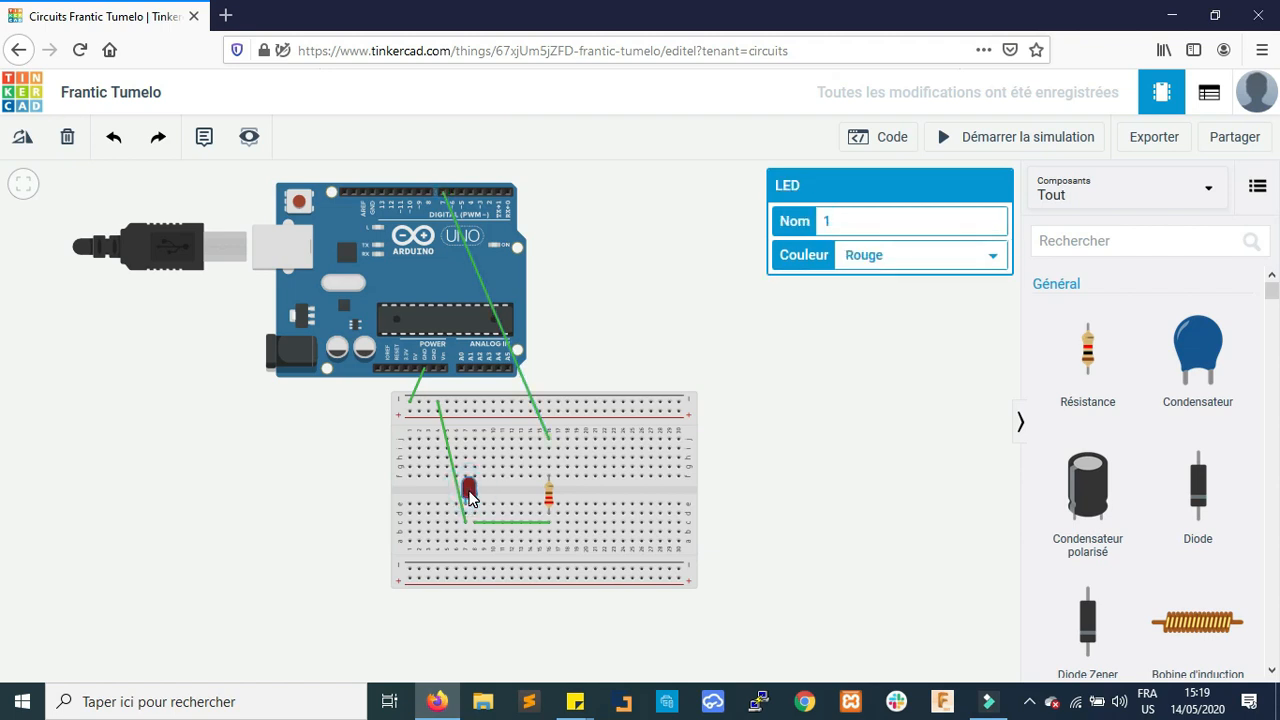
pyautogui.click(841, 221)
pyautogui.press('BackSpace')
pyautogui.write('Led')
pyautogui.press('Return')
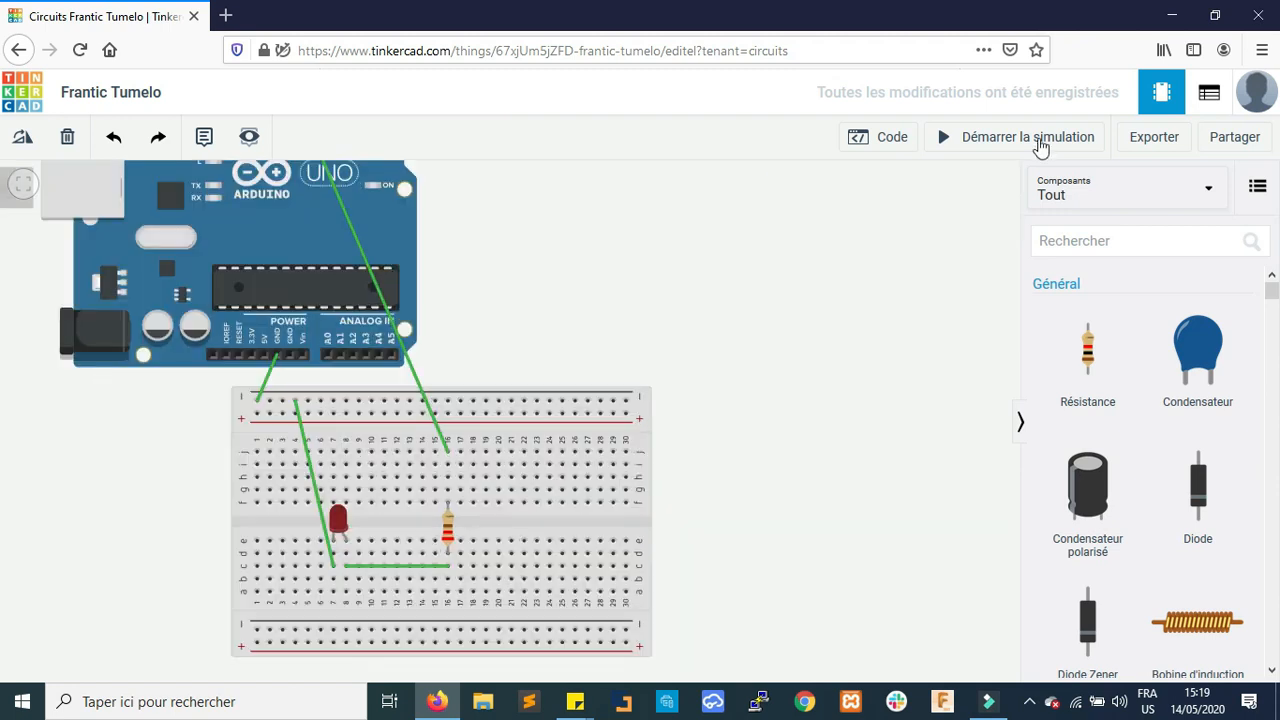
# - Show the Arduino's program and switch the code editor from blocks to text only
pyautogui.click(893, 138)
pyautogui.click(915, 184)
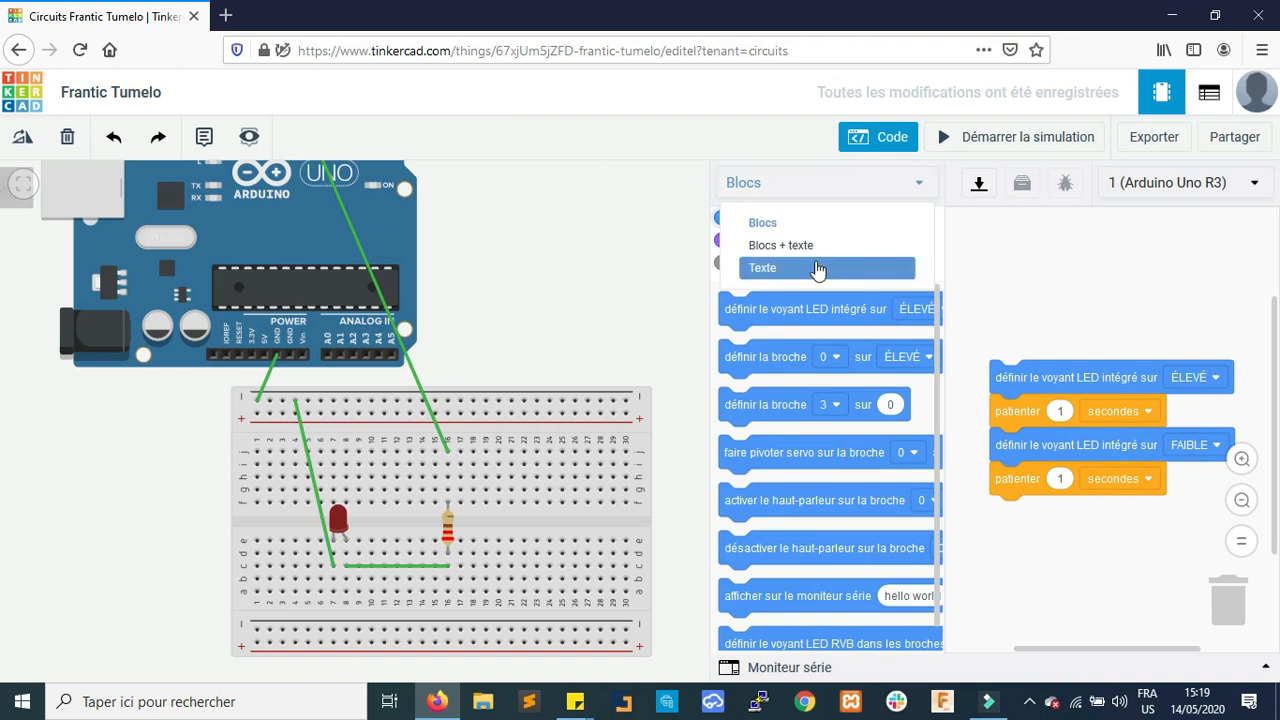
pyautogui.click(770, 268)
pyautogui.click(620, 276)
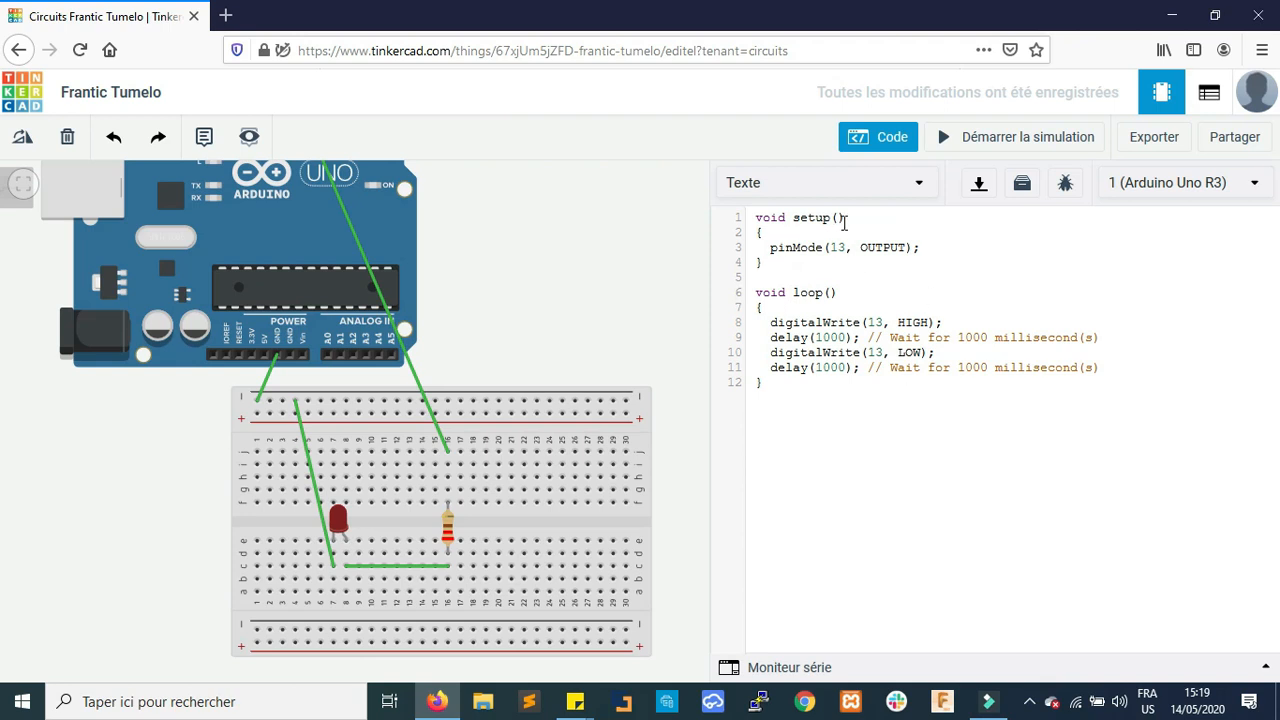
# - Change the pin number in the setup function's pinMode call to 7, keeping OUTPUT as the mode
pyautogui.click(811, 252)
pyautogui.click(842, 248)
pyautogui.scroll(2, 540, 291)
pyautogui.scroll(-1, 540, 291)
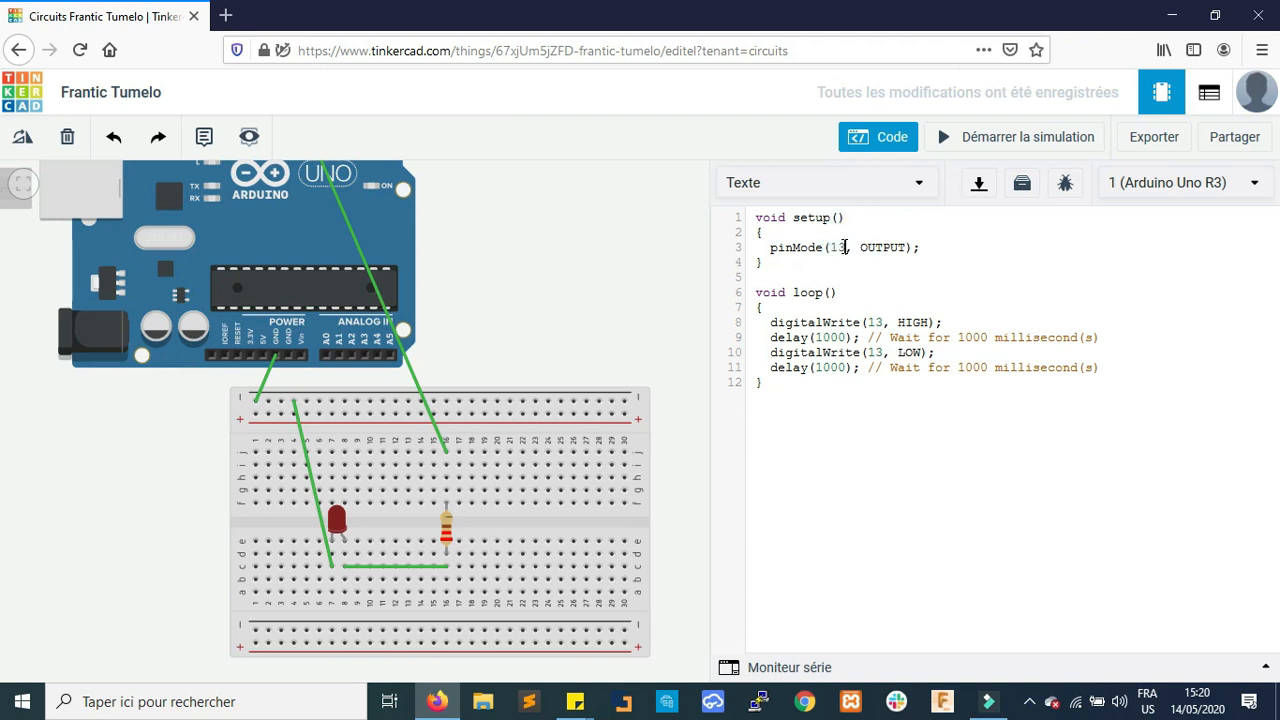
pyautogui.press('BackSpace')
pyautogui.press('BackSpace')
pyautogui.click(829, 245)
pyautogui.write('7')
pyautogui.doubleClick(866, 248)
pyautogui.click(842, 251)
pyautogui.doubleClick(878, 250)
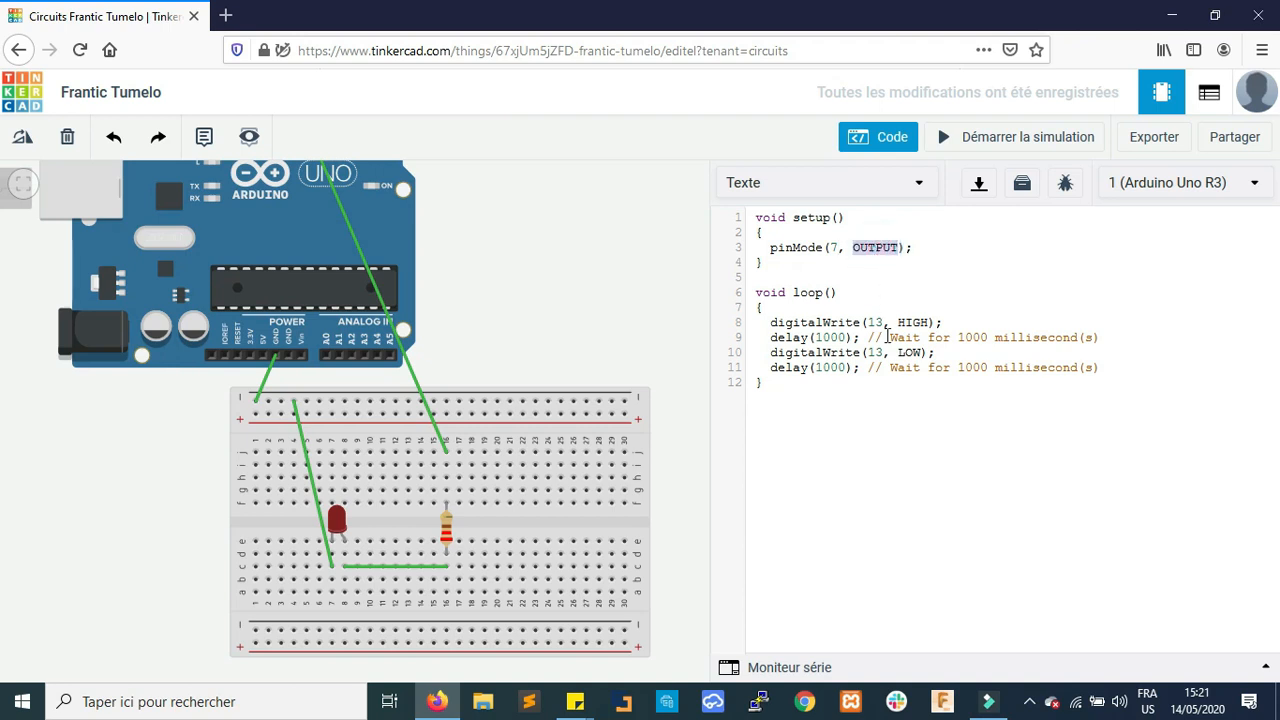
# - Duplicate the pinMode(7, OUTPUT); line directly below itself in the setup function
pyautogui.click(912, 249)
pyautogui.click(914, 250)
pyautogui.hotkey('shift', 'Home')
pyautogui.hotkey('ctrl', 'c')
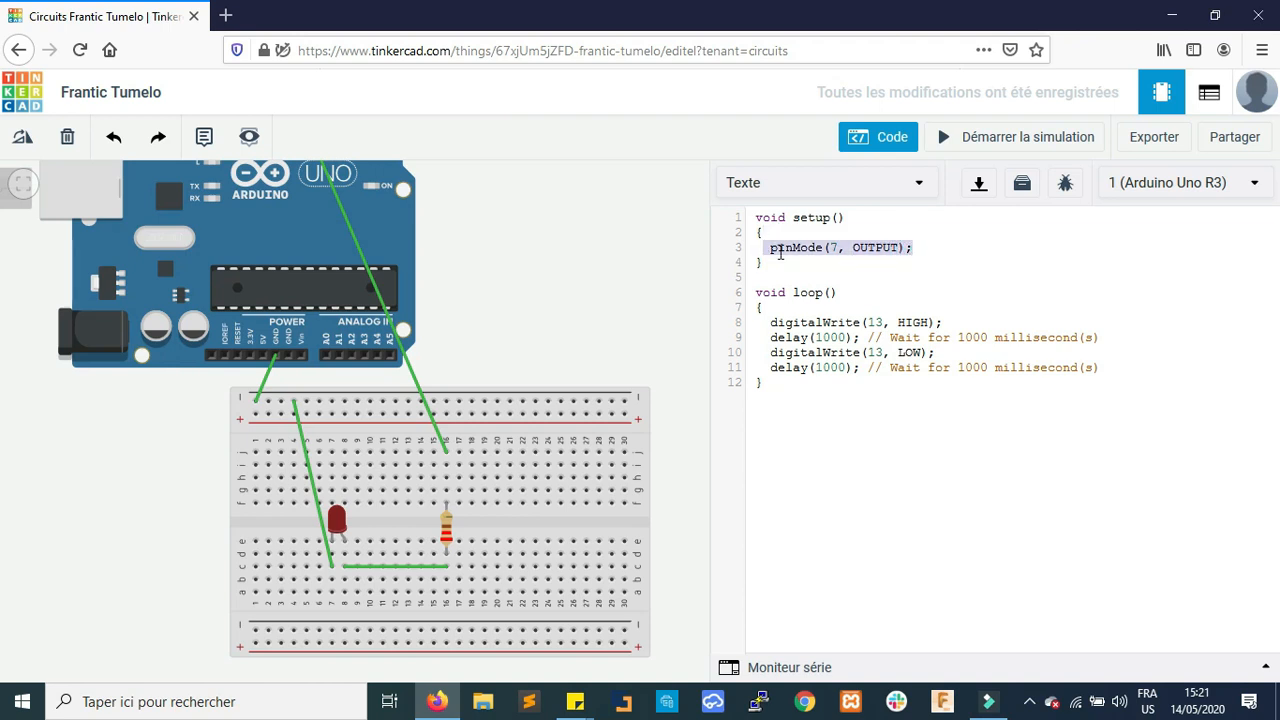
pyautogui.press('End')
pyautogui.press('Return')
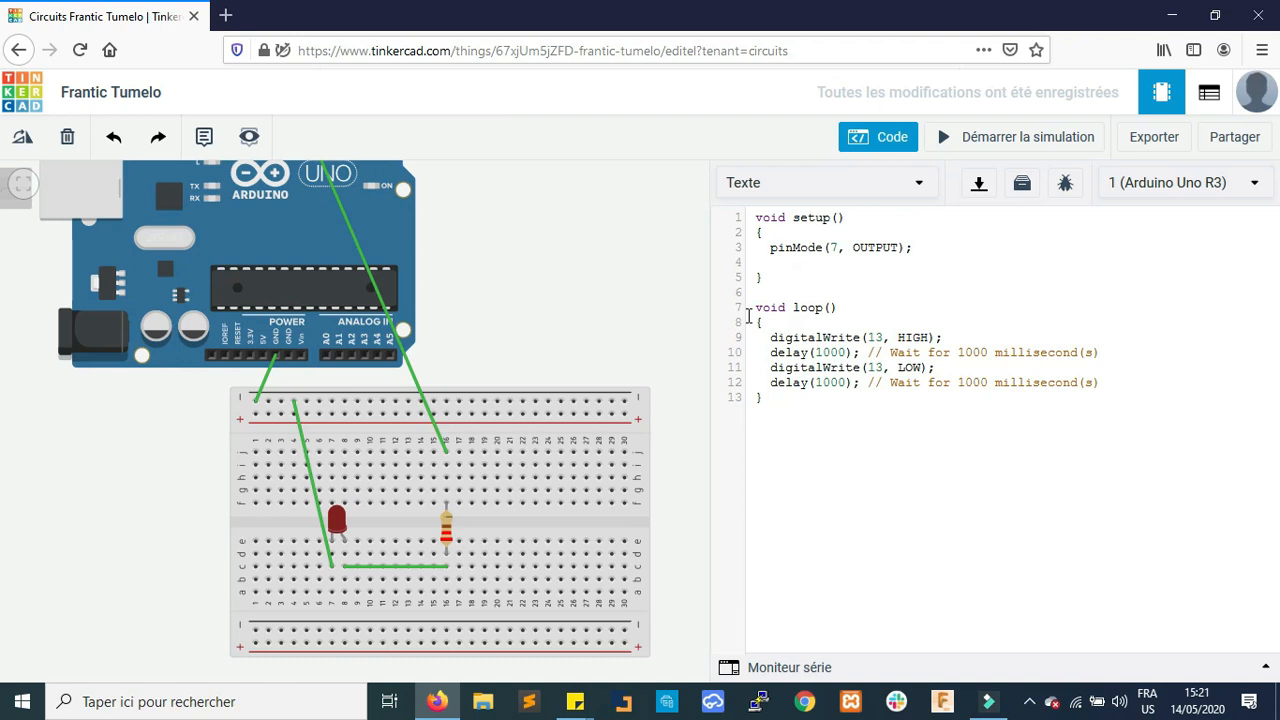
pyautogui.hotkey('ctrl', 'v')
# - Change the duplicated pinMode line's mode to INPUT and comment that line out with //
pyautogui.click(893, 262)
pyautogui.doubleClick(893, 262)
pyautogui.write('INPUT')
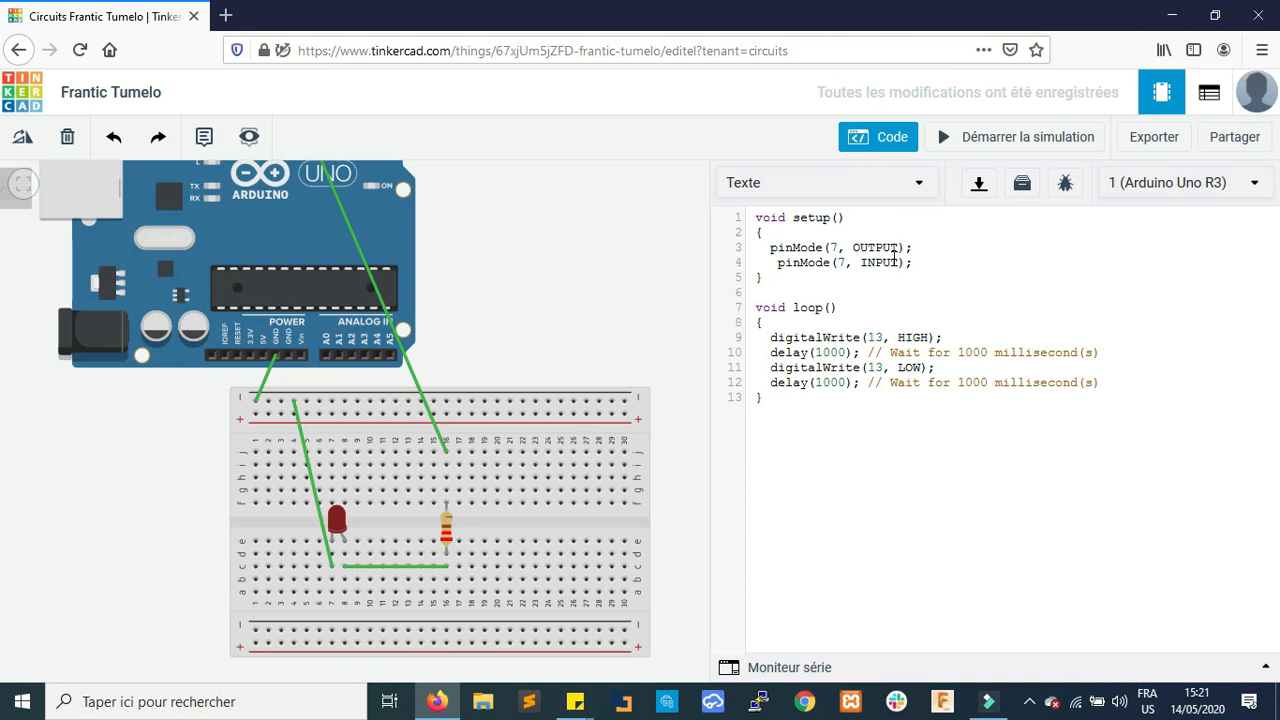
pyautogui.click(764, 262)
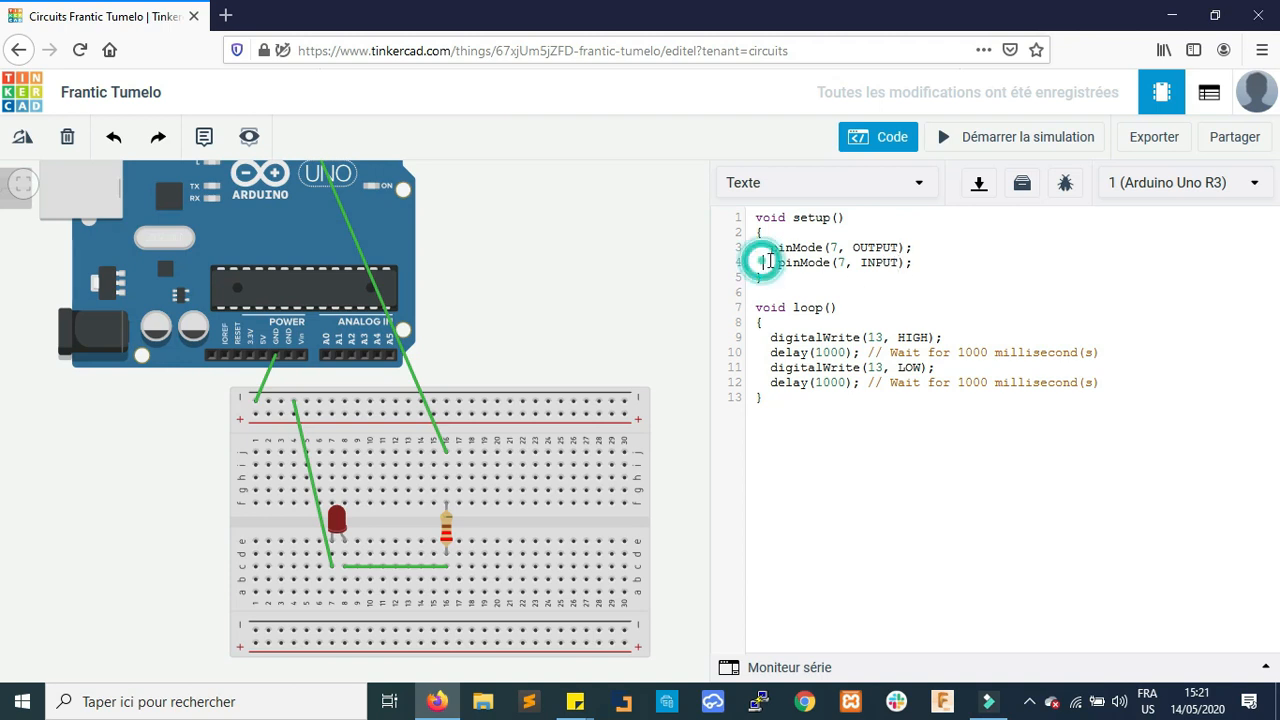
pyautogui.write('//')
pyautogui.click(762, 263)
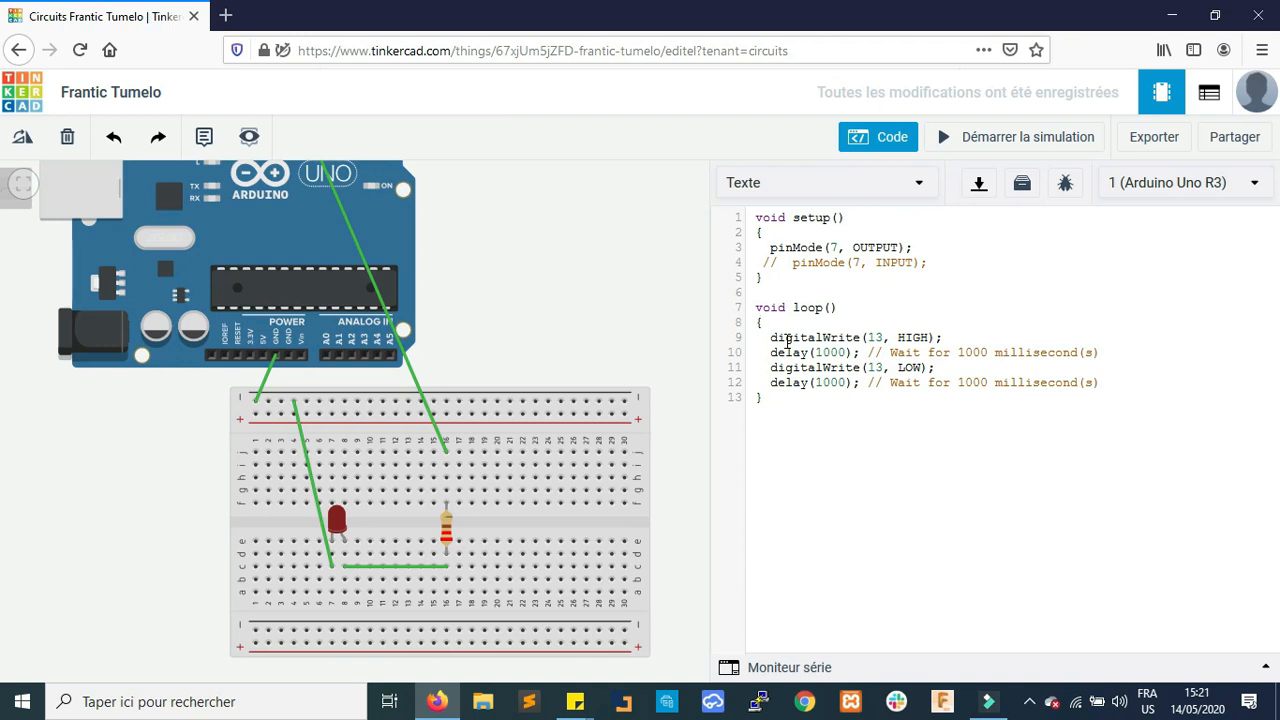
# - Set the pin number to 7 in both digitalWrite calls, HIGH and LOW, in the loop function
pyautogui.doubleClick(878, 338)
pyautogui.press('BackSpace')
pyautogui.write('7')
pyautogui.press('BackSpace')
pyautogui.write('7')
pyautogui.click(909, 338)
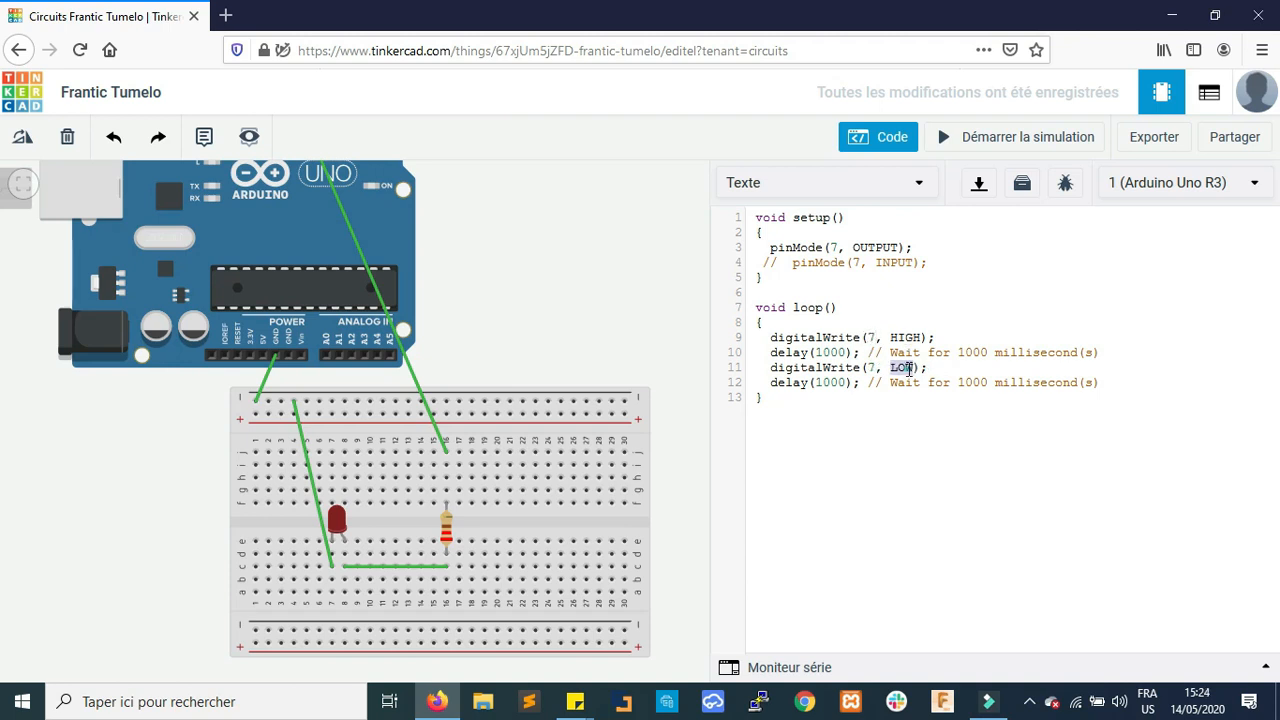
pyautogui.click(907, 369)
pyautogui.click(907, 338)
# - Simulate the blinking LED, shorten both delays in the loop to 100 ms and run the simulation again
pyautogui.click(1014, 138)
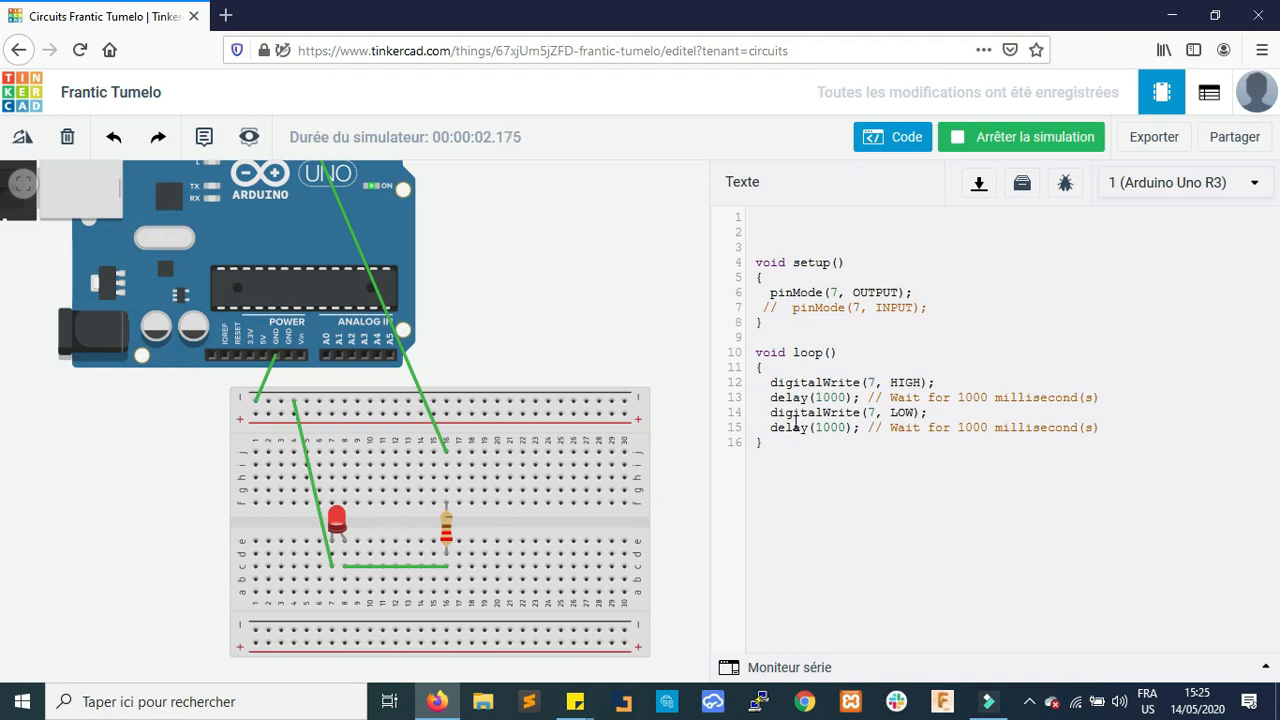
pyautogui.click(1000, 138)
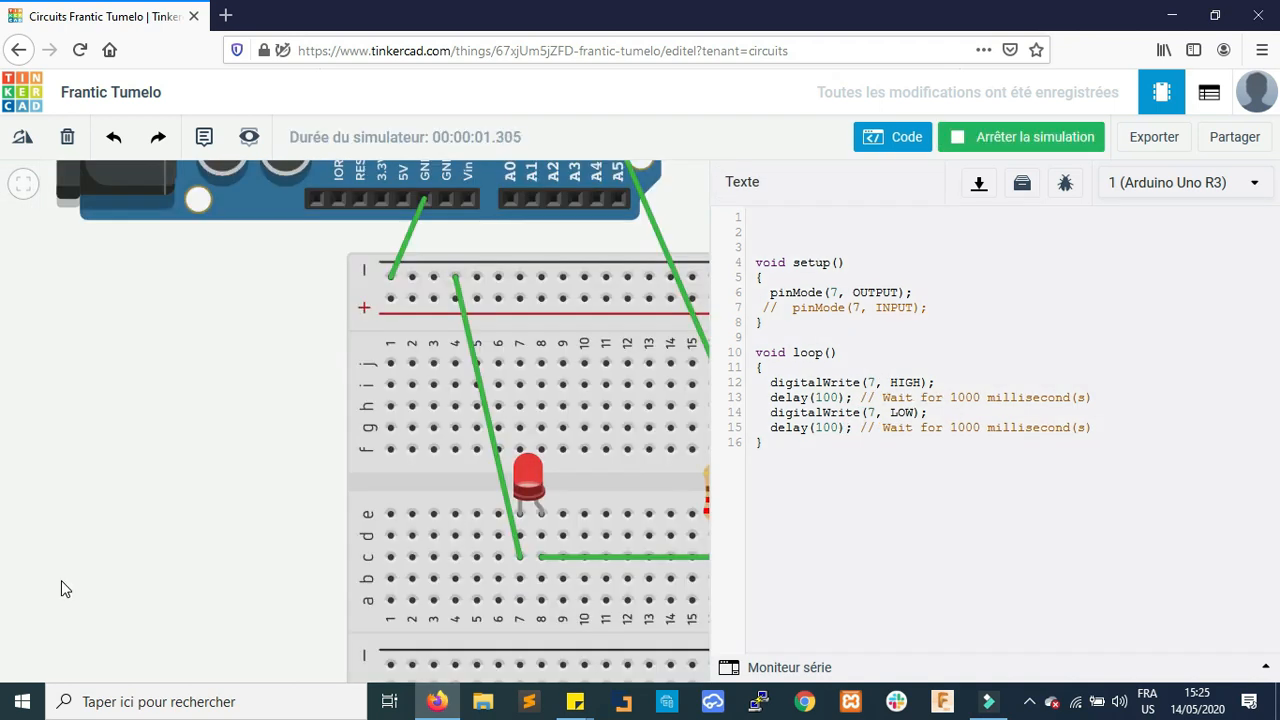
pyautogui.scroll(-5, 61, 580)
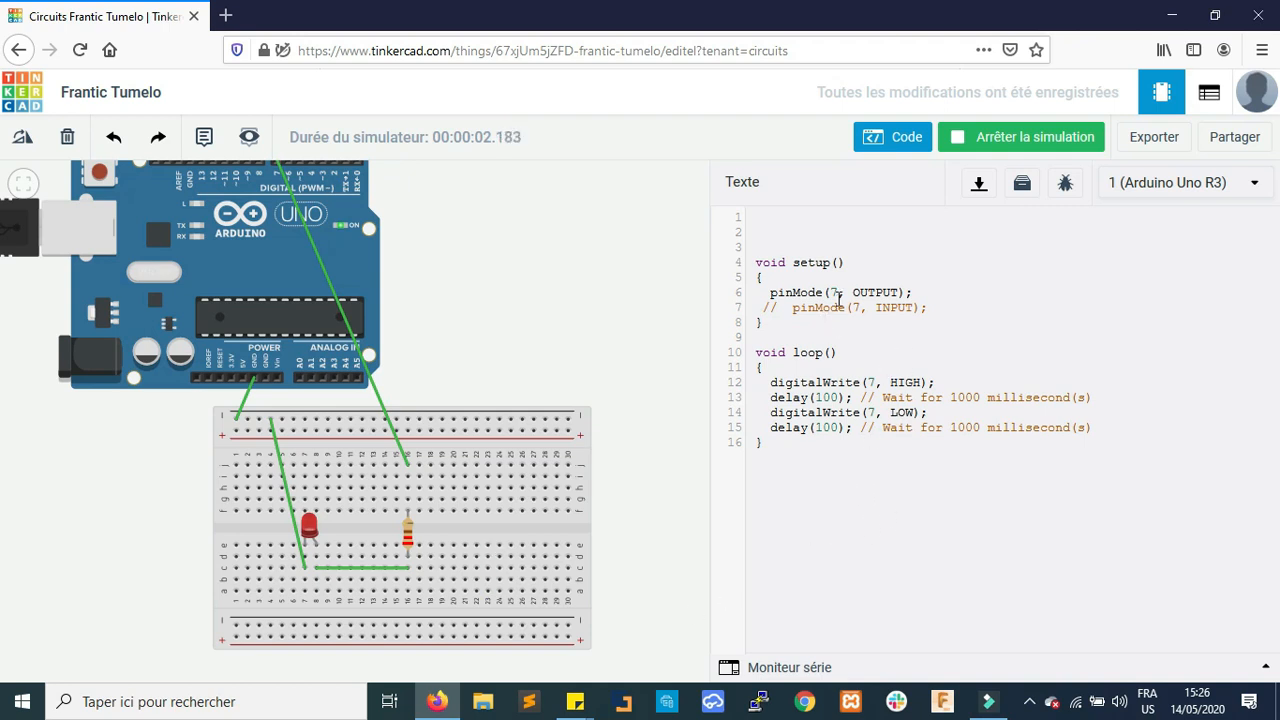
pyautogui.click(791, 241)
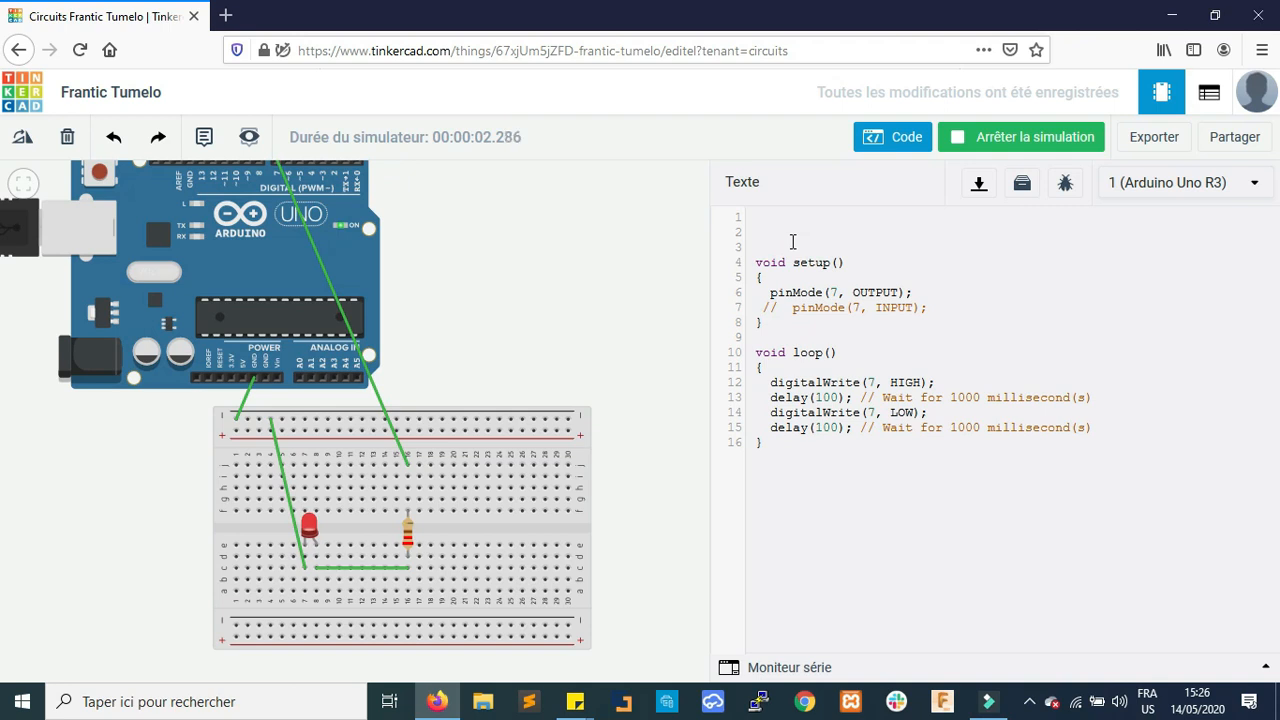